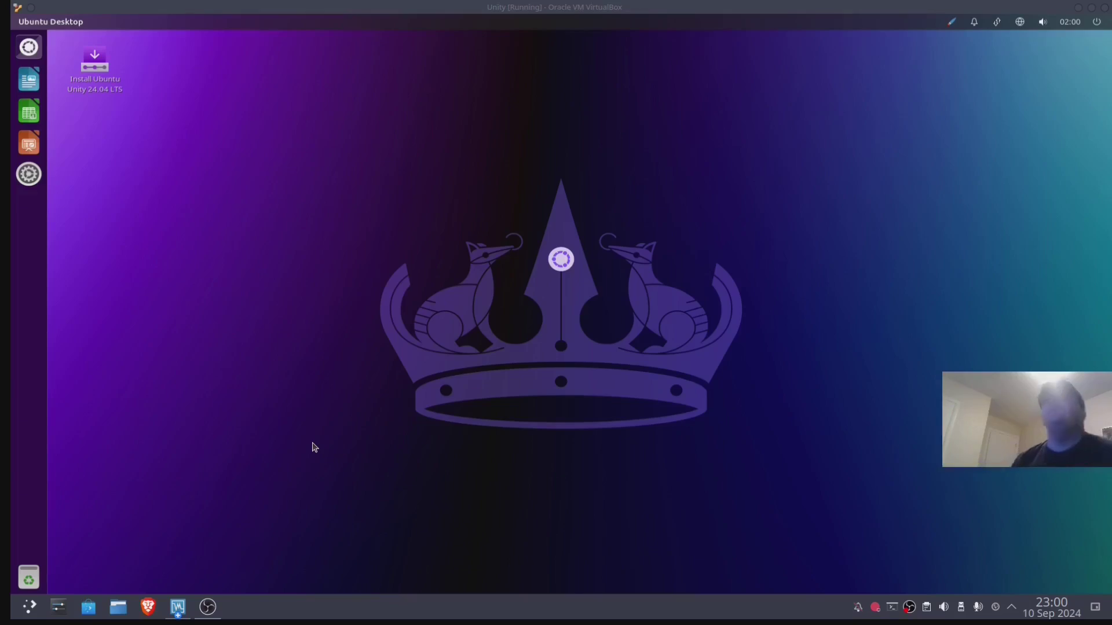
- Launch the installer with English (US) keyboard and Normal Installation, erasing the whole 60 GiB disk
double_click(100, 68)
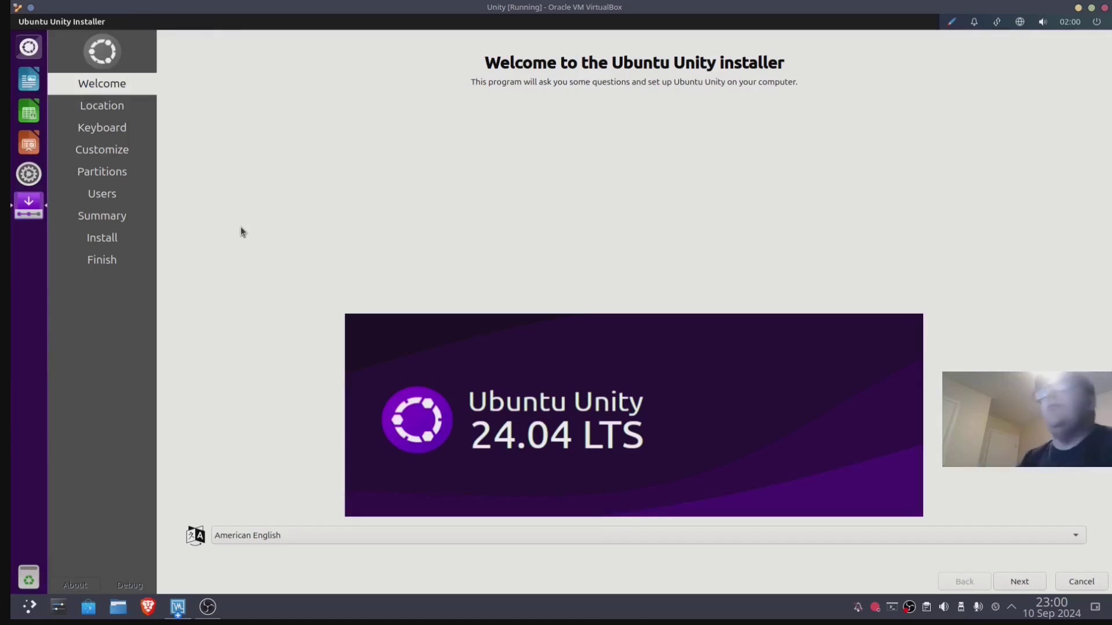
left_click(1019, 582)
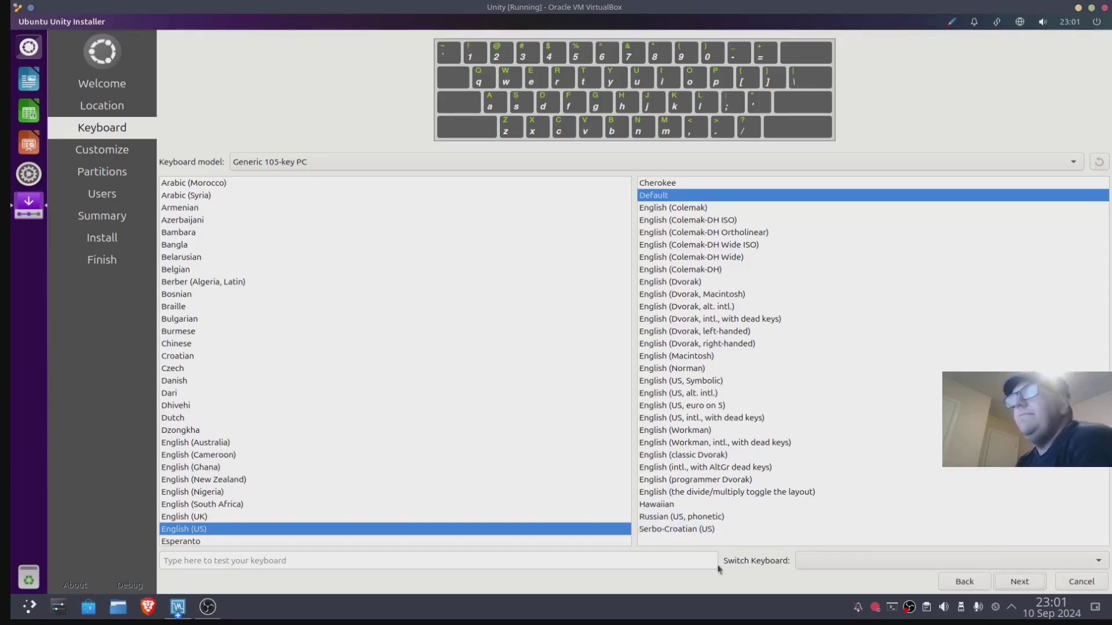
left_click(1019, 587)
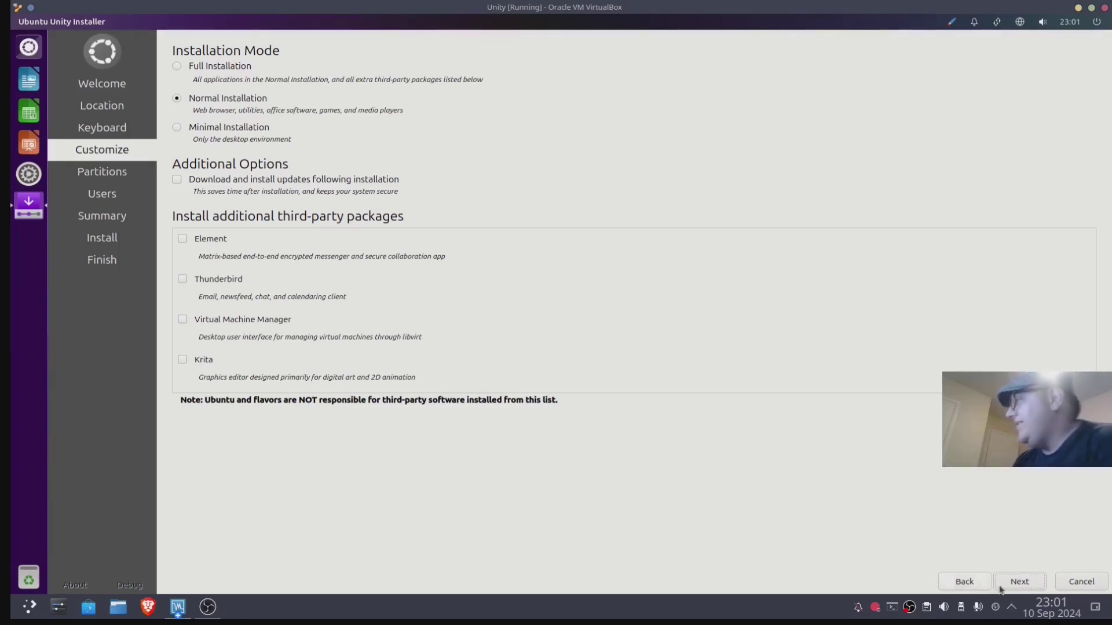
left_click(1020, 582)
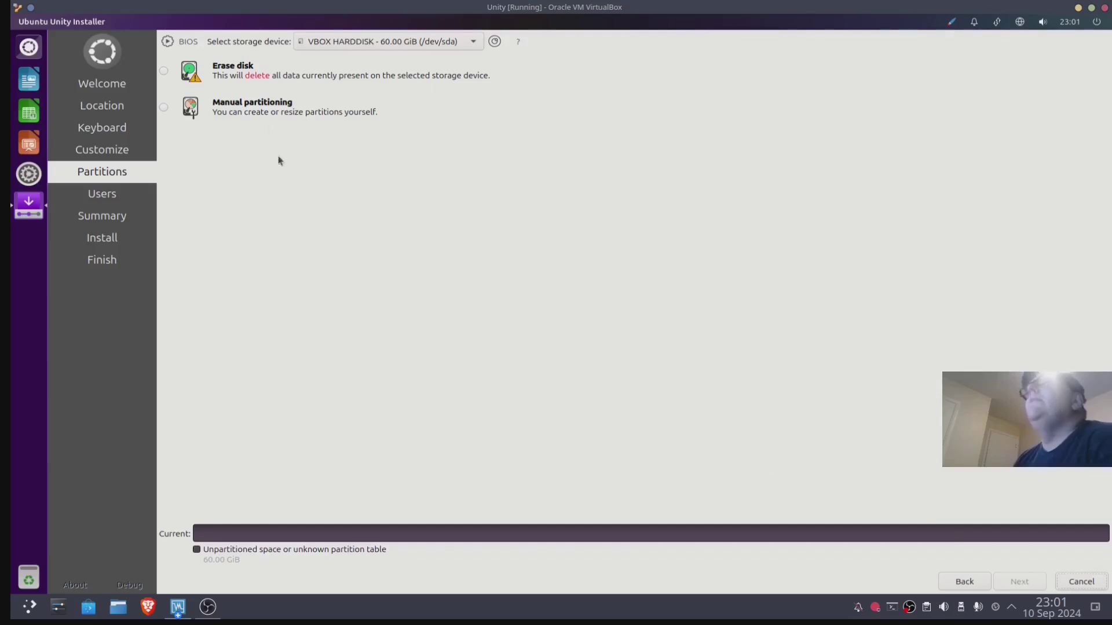
left_click(164, 72)
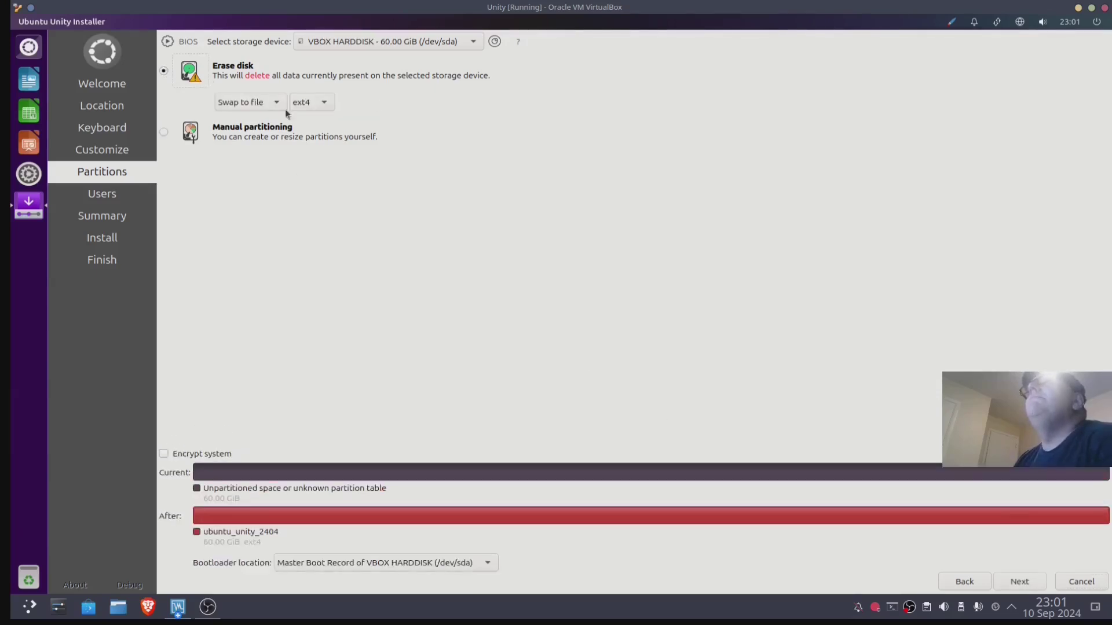
left_click(1018, 585)
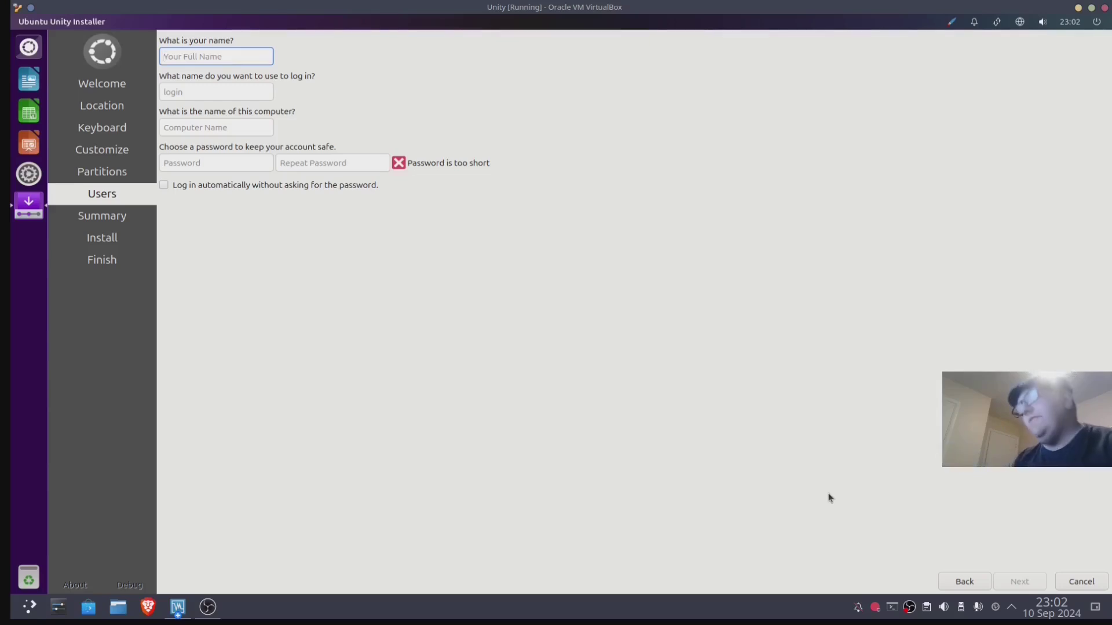
- Enter the user name, review the summary, and confirm installing Ubuntu Unity
type("test")
left_click(994, 582)
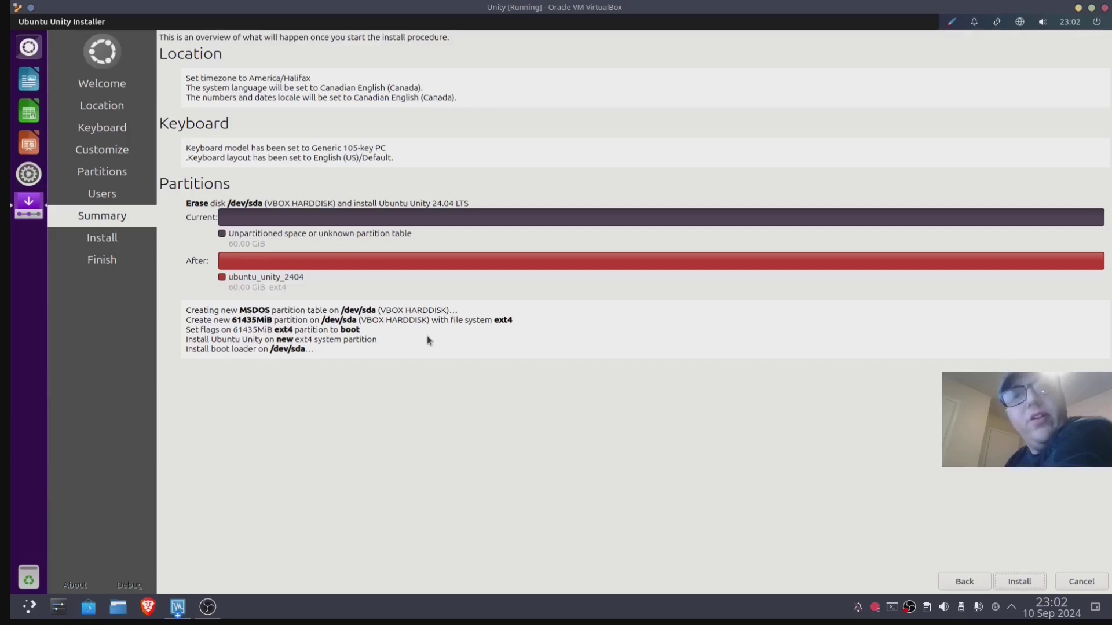
key("Return")
left_click(537, 326)
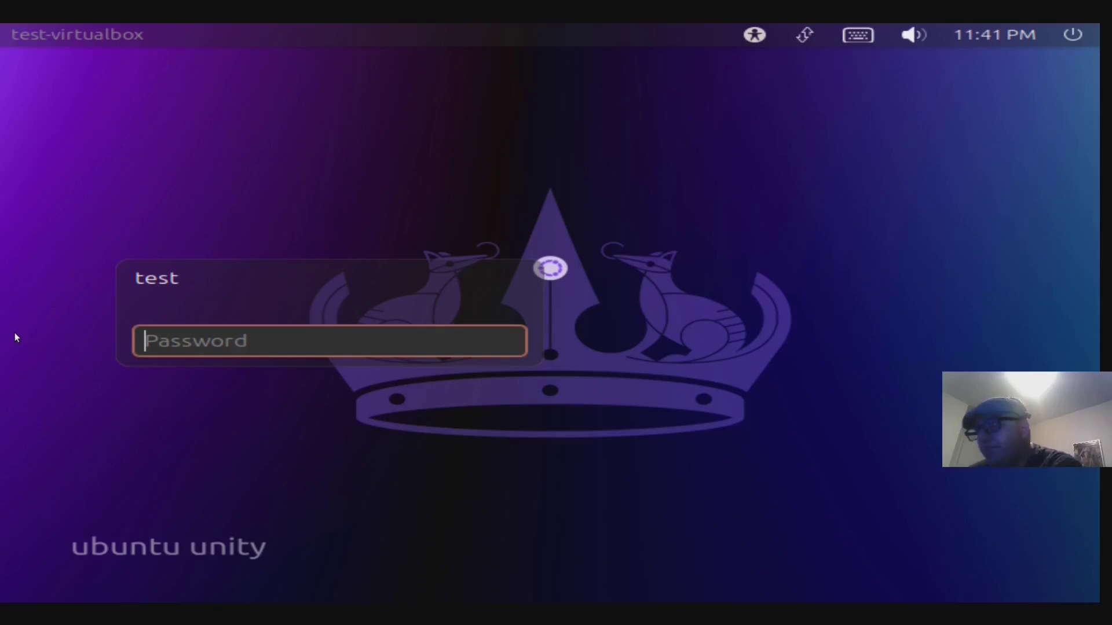
- Log in with the account password, retyping it after the first attempt is rejected
type("*******")
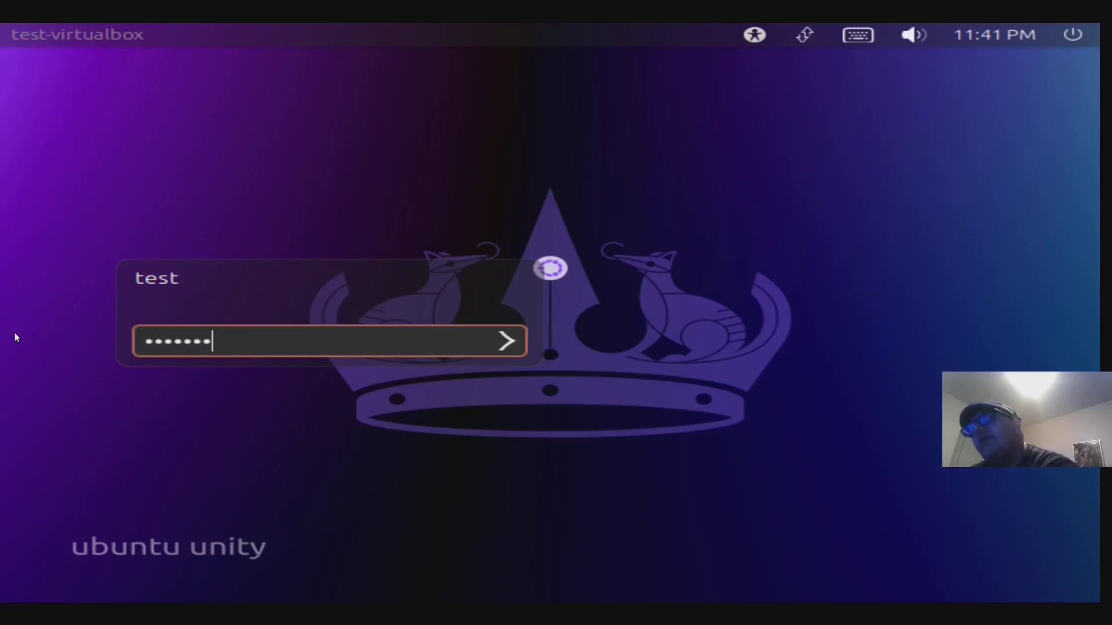
type("*")
key("Return")
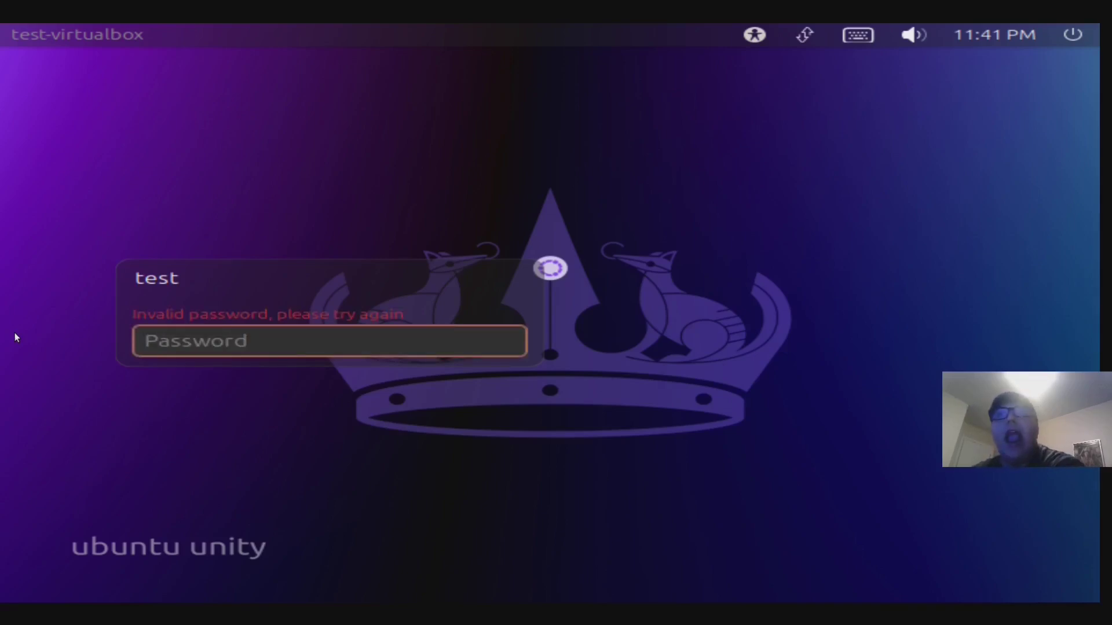
type("******")
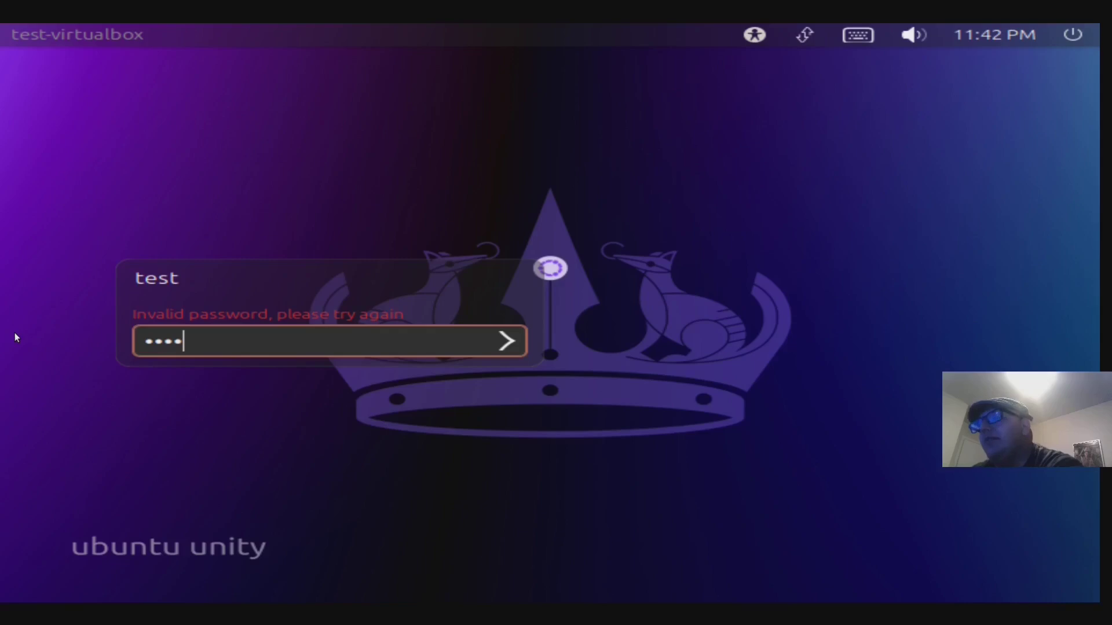
type("*")
key("Return")
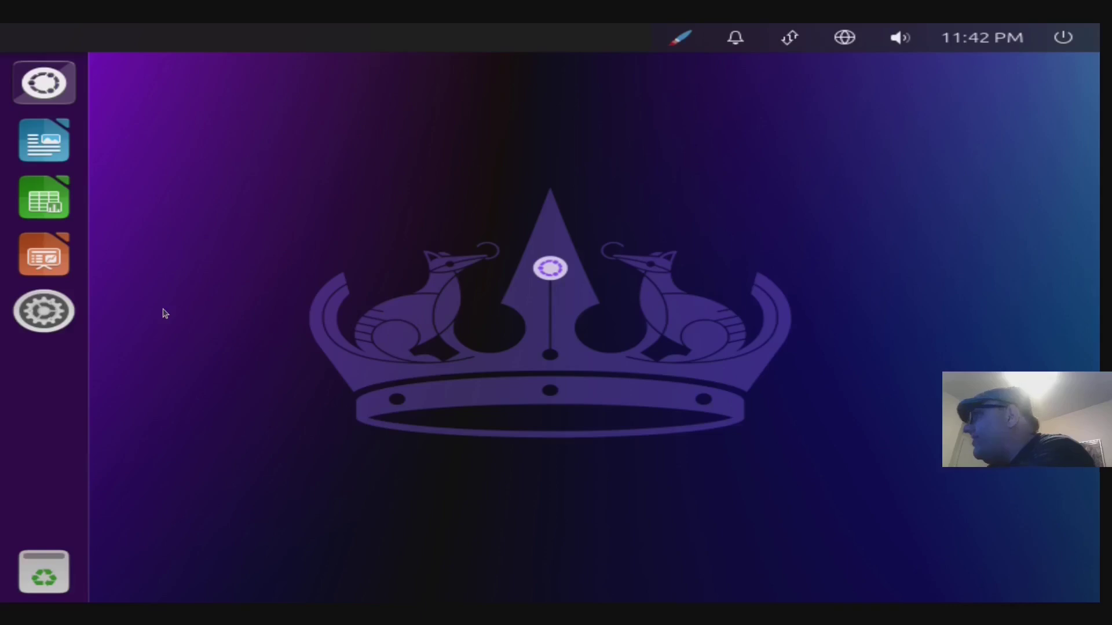
- Set the screen resolution to 1920 x 1080, keep the configuration, and close System Settings
left_click(52, 310)
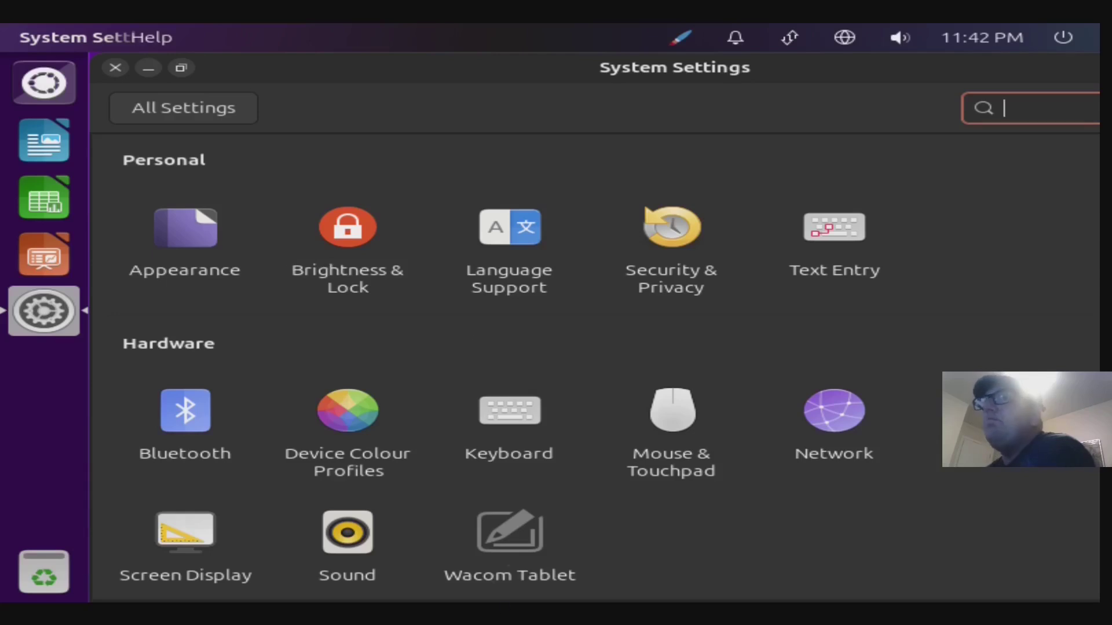
left_click(174, 536)
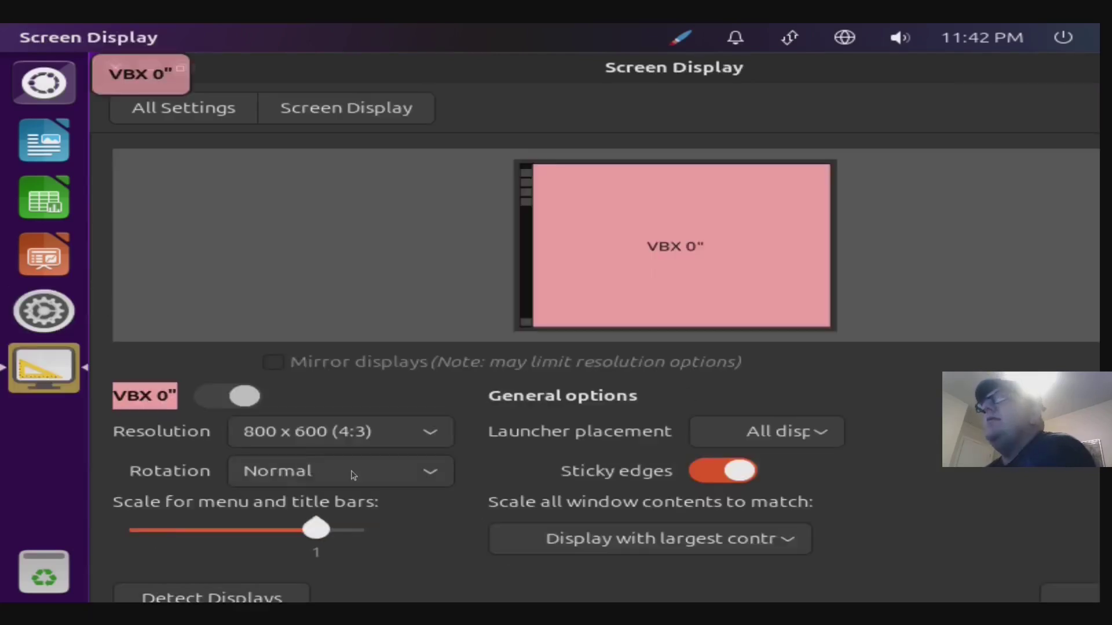
left_click(353, 435)
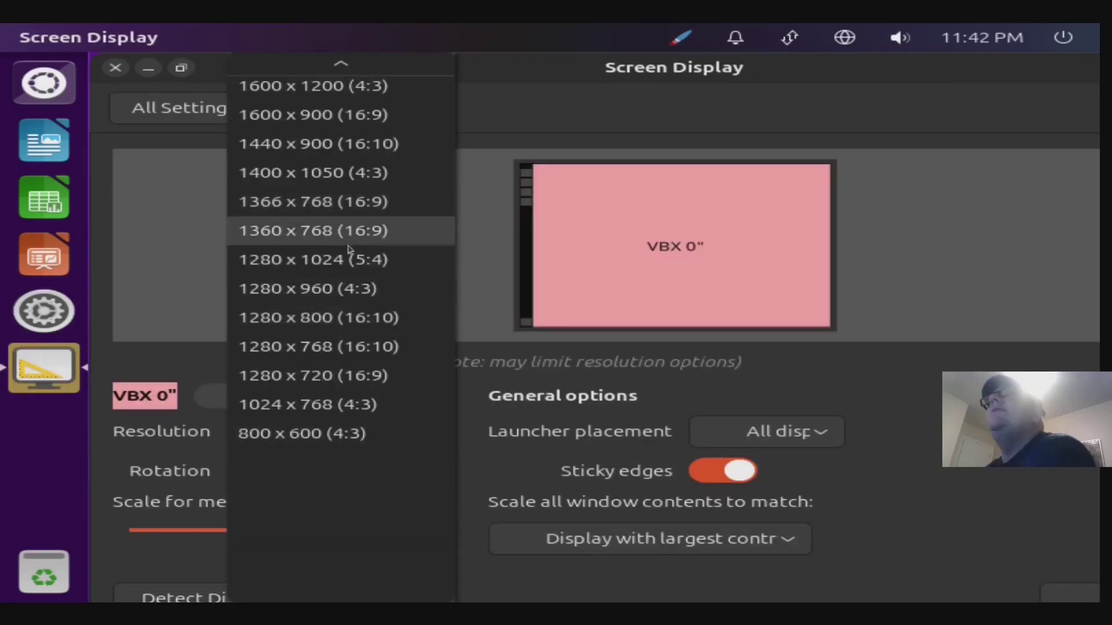
scroll(328, 197, "up", 4)
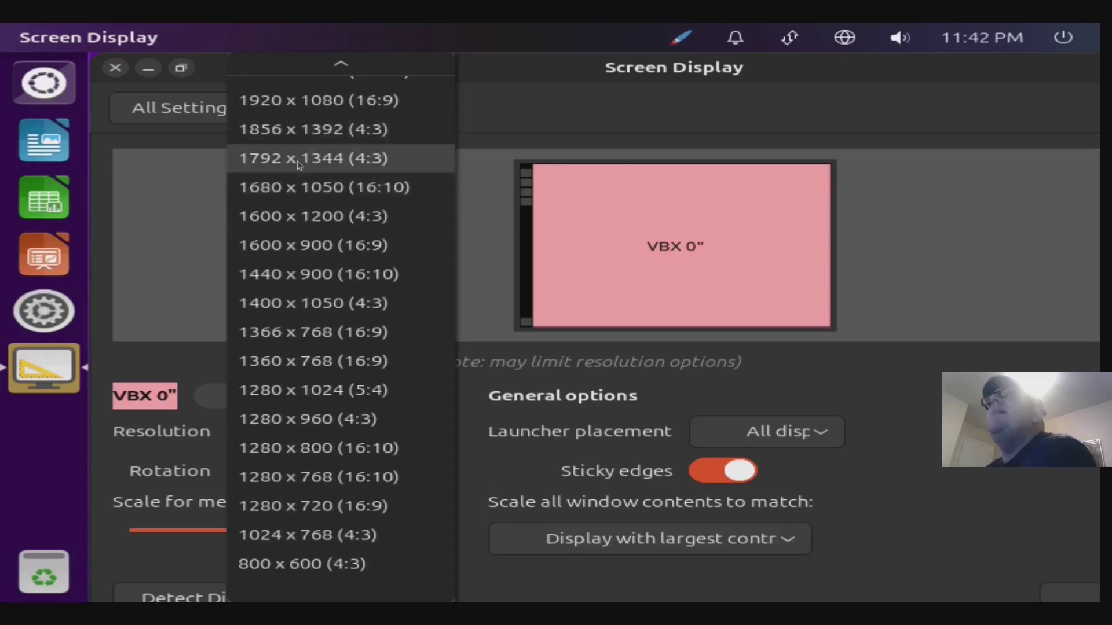
left_click(300, 162)
left_click(354, 198)
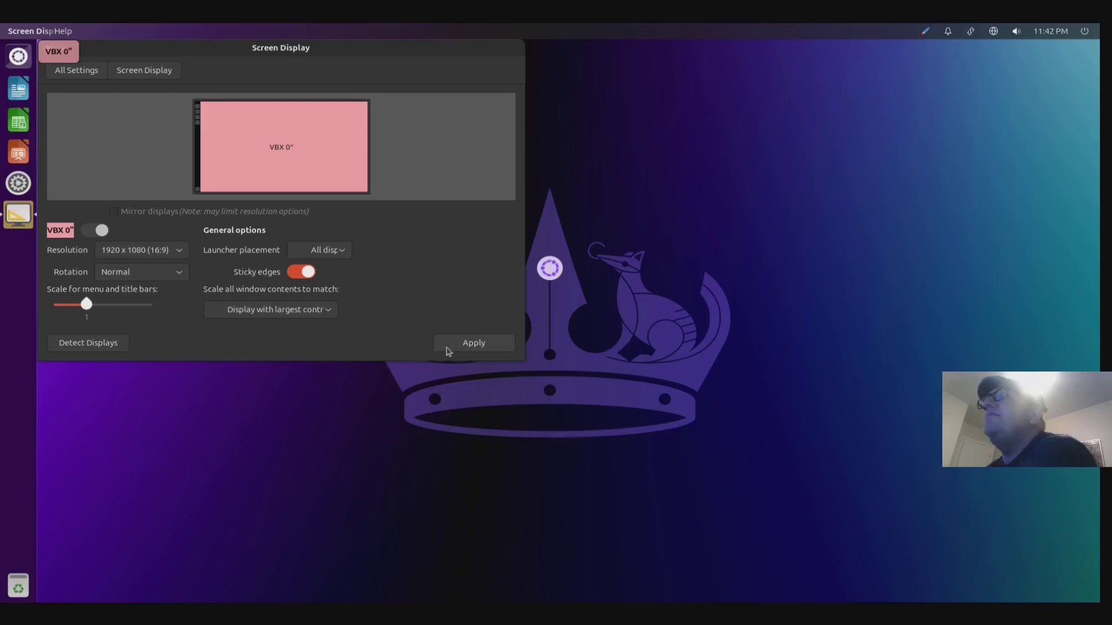
key("alt+F4")
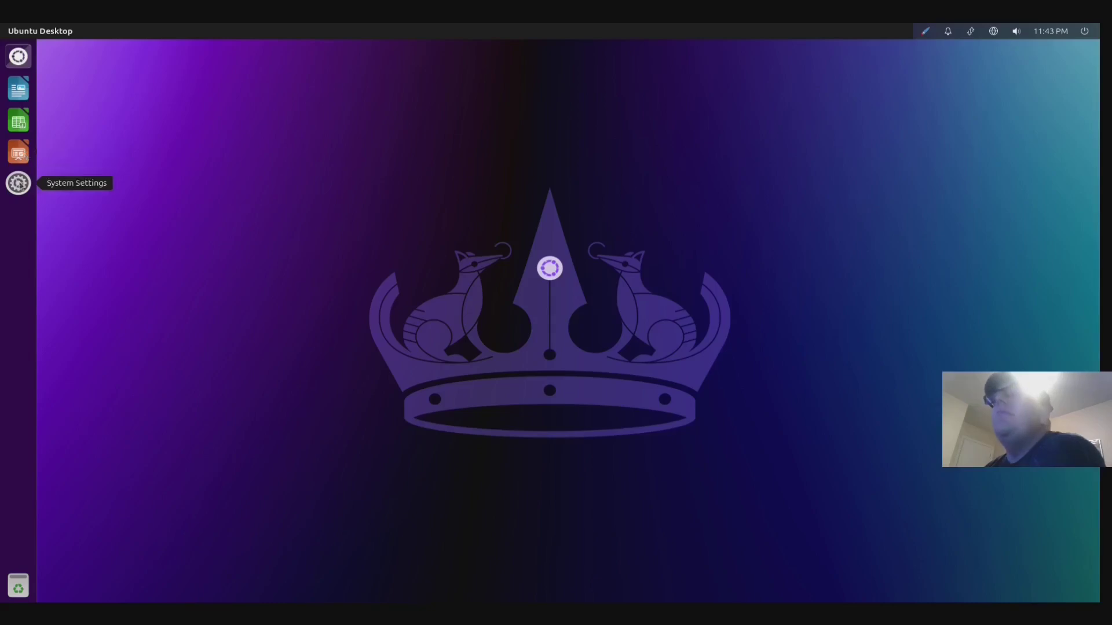
- Browse the Dash's Applications, Files, Videos, Music and Photos lenses, then expand all installed applications
left_click(27, 63)
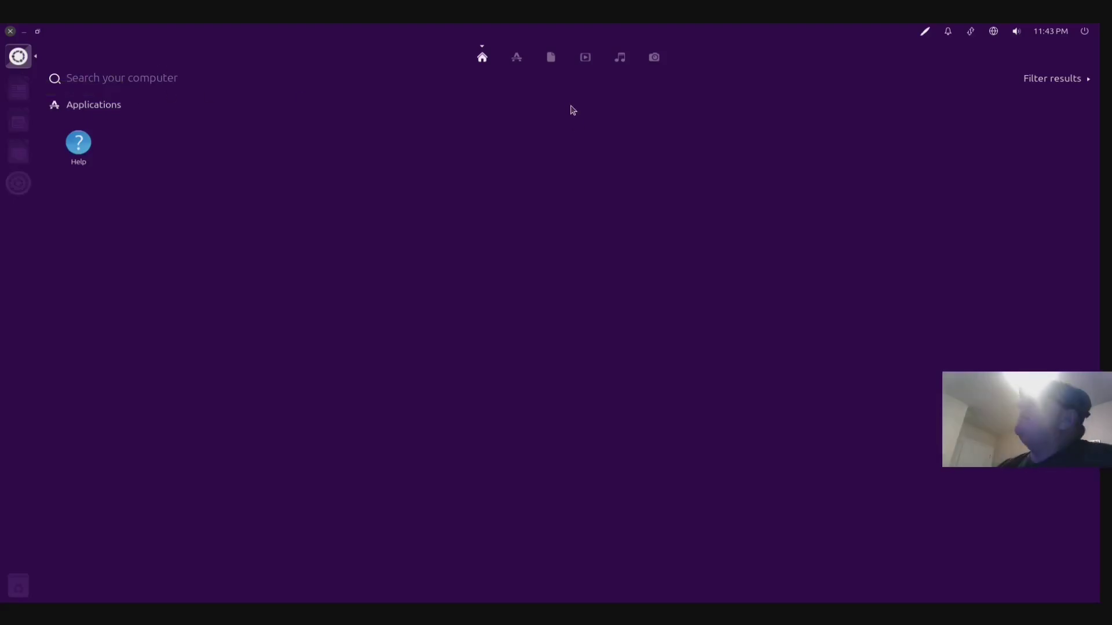
left_click(517, 58)
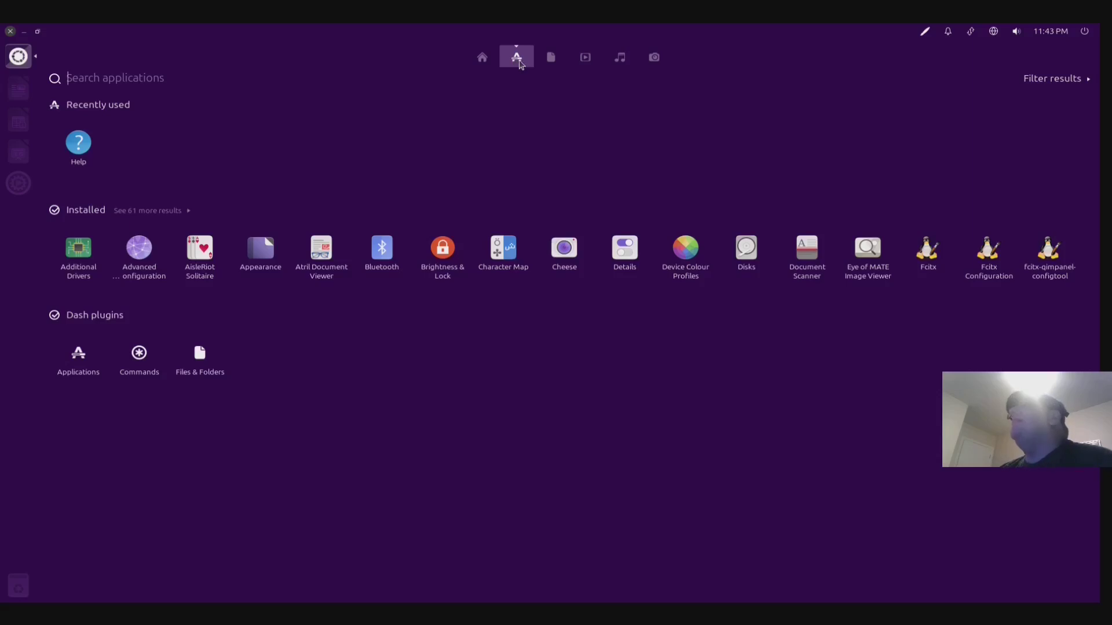
left_click(553, 60)
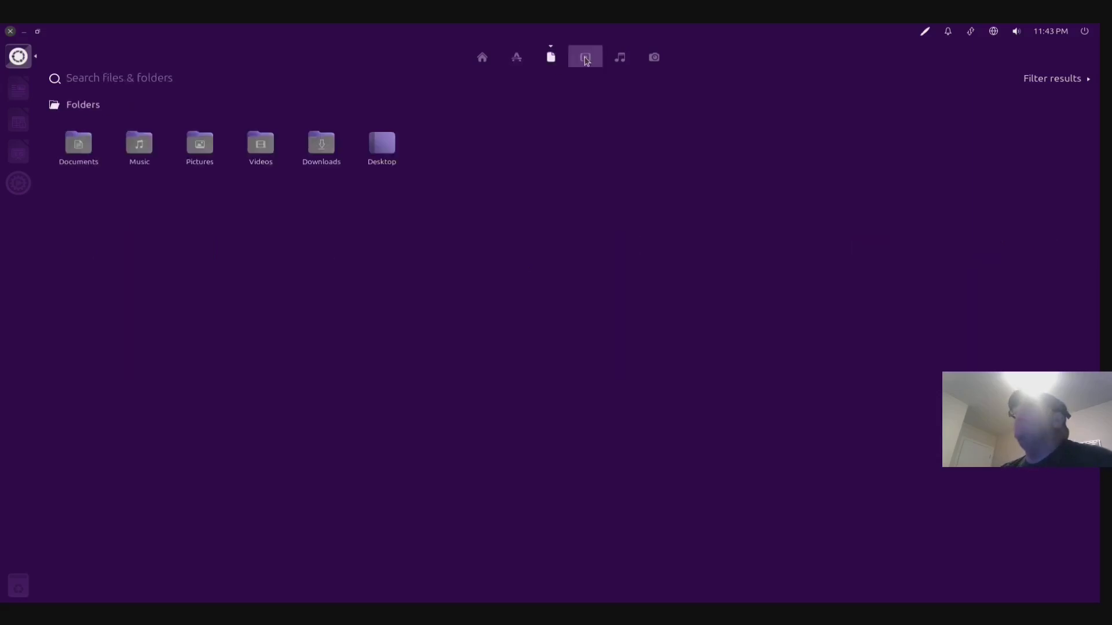
left_click(586, 62)
left_click(626, 66)
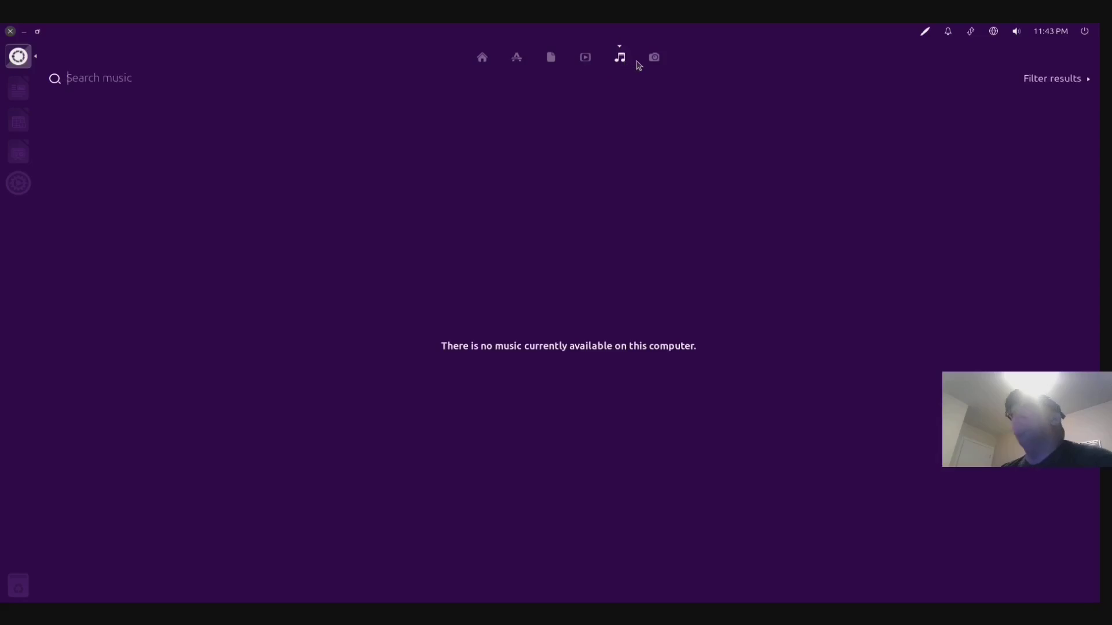
left_click(654, 60)
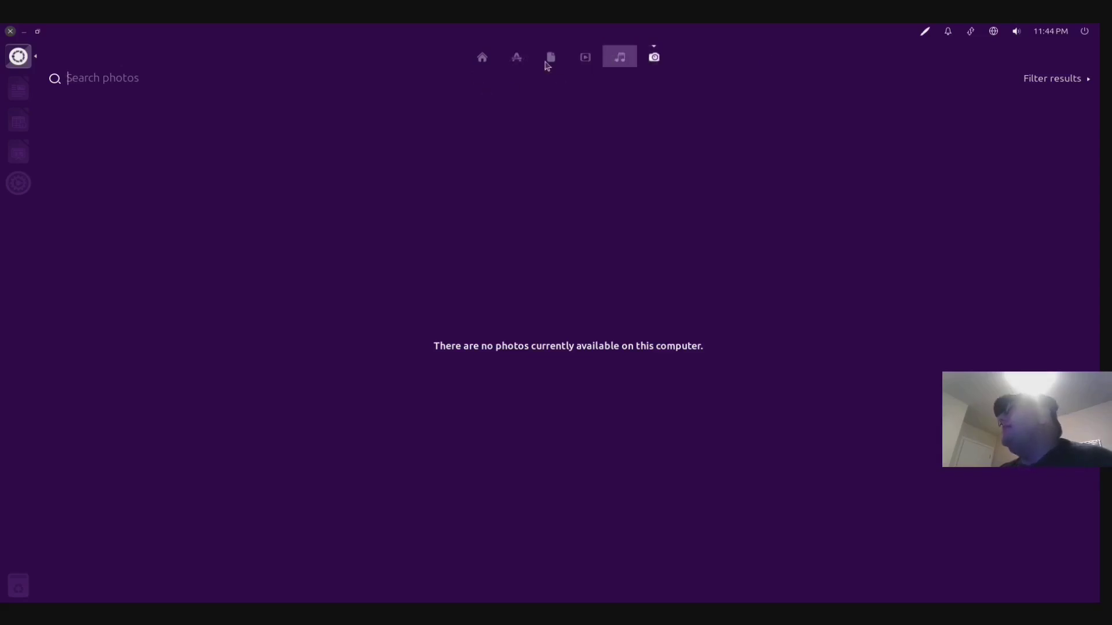
left_click(506, 62)
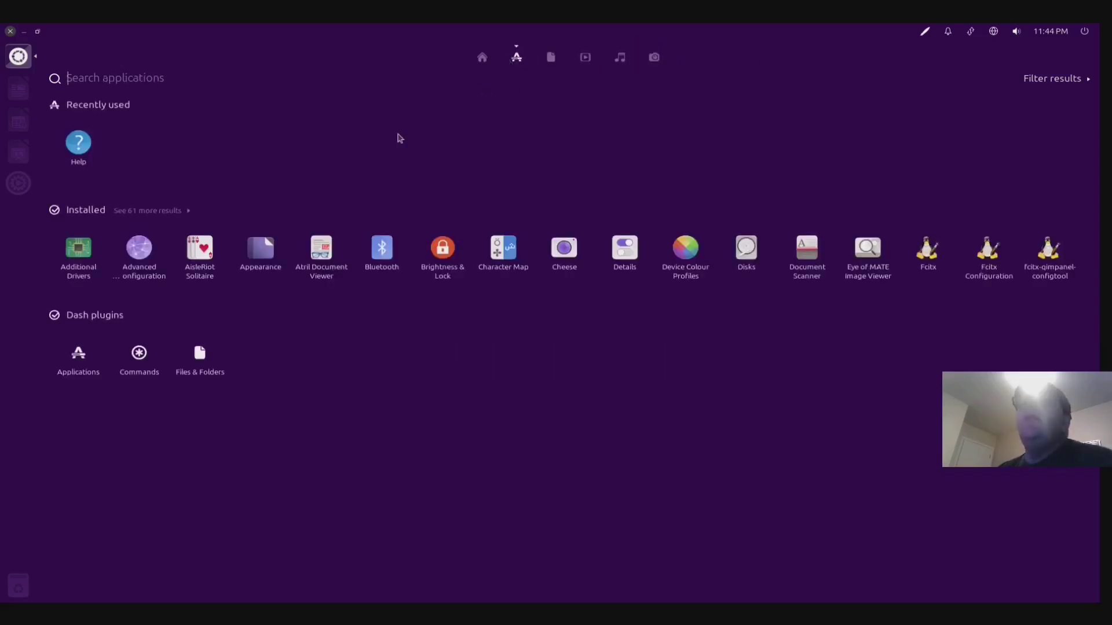
left_click(148, 212)
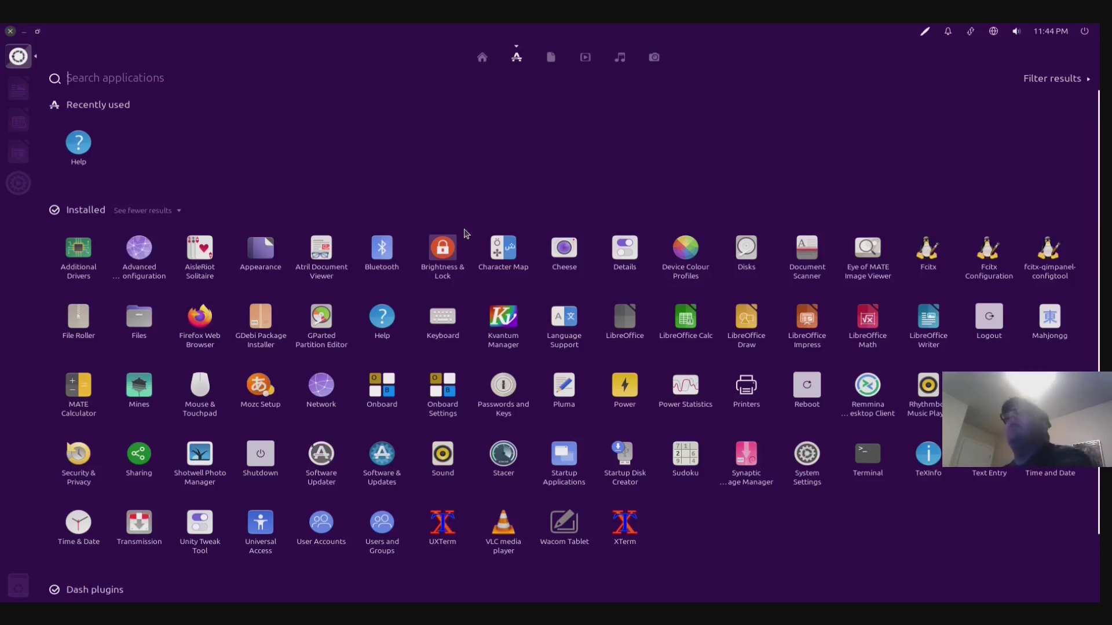
- Launch Firefox twice from the Dash, closing it each time, and return to the Applications lens
left_click(185, 314)
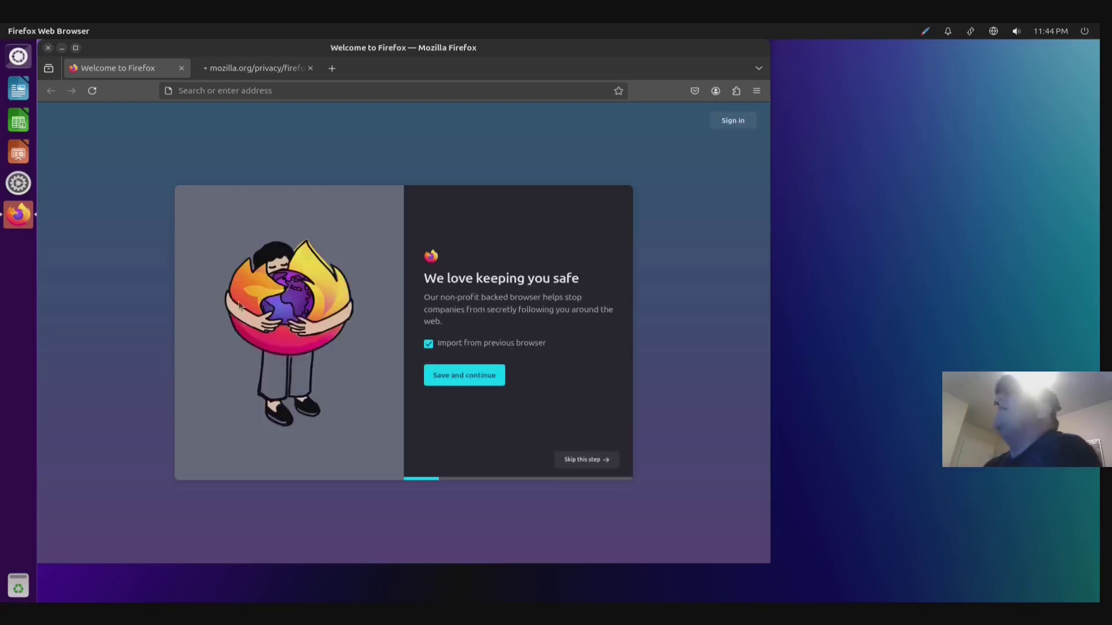
left_click(49, 48)
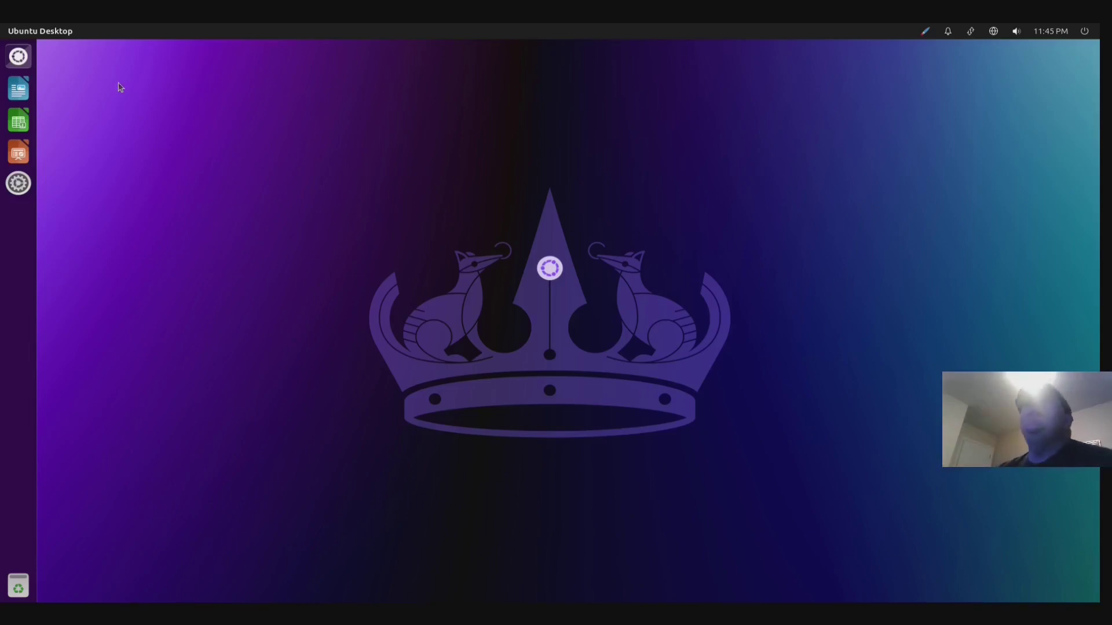
left_click(18, 57)
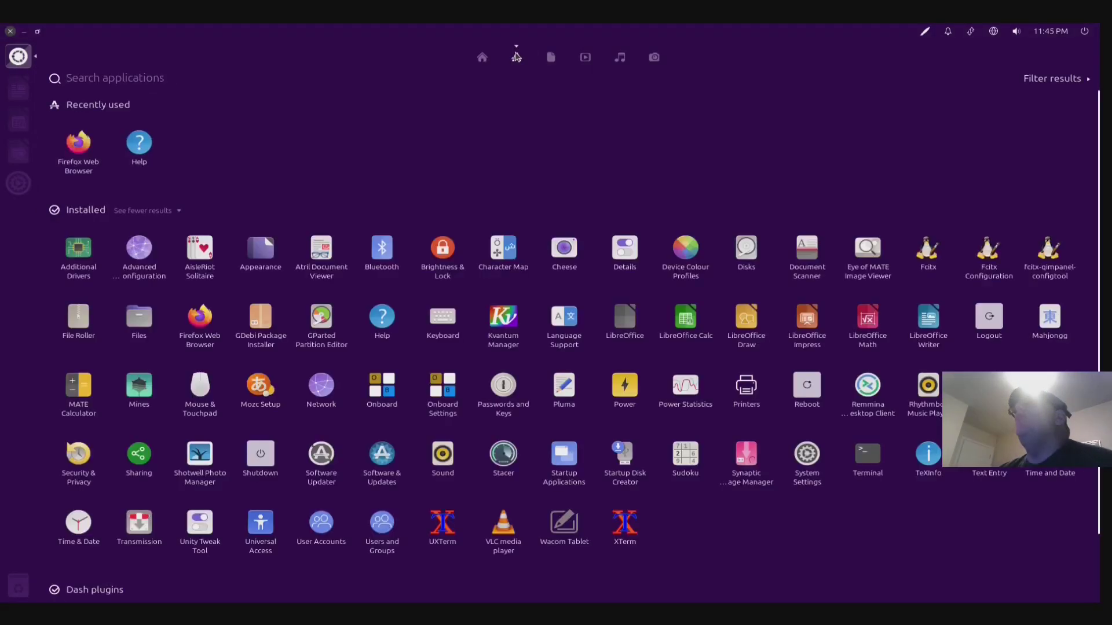
left_click(188, 339)
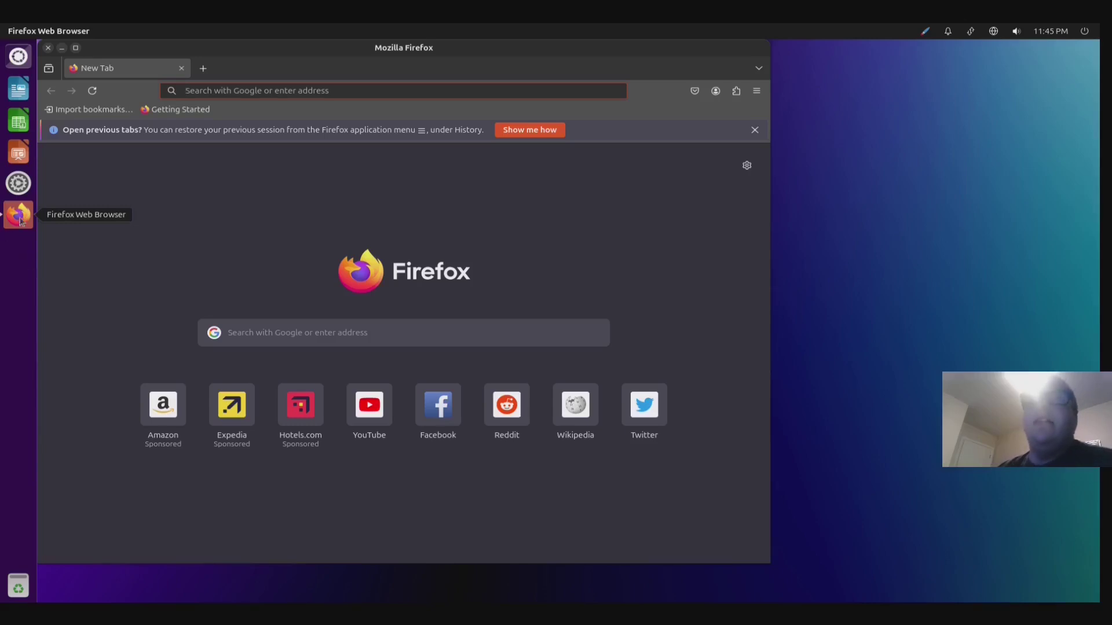
key("ctrl+q")
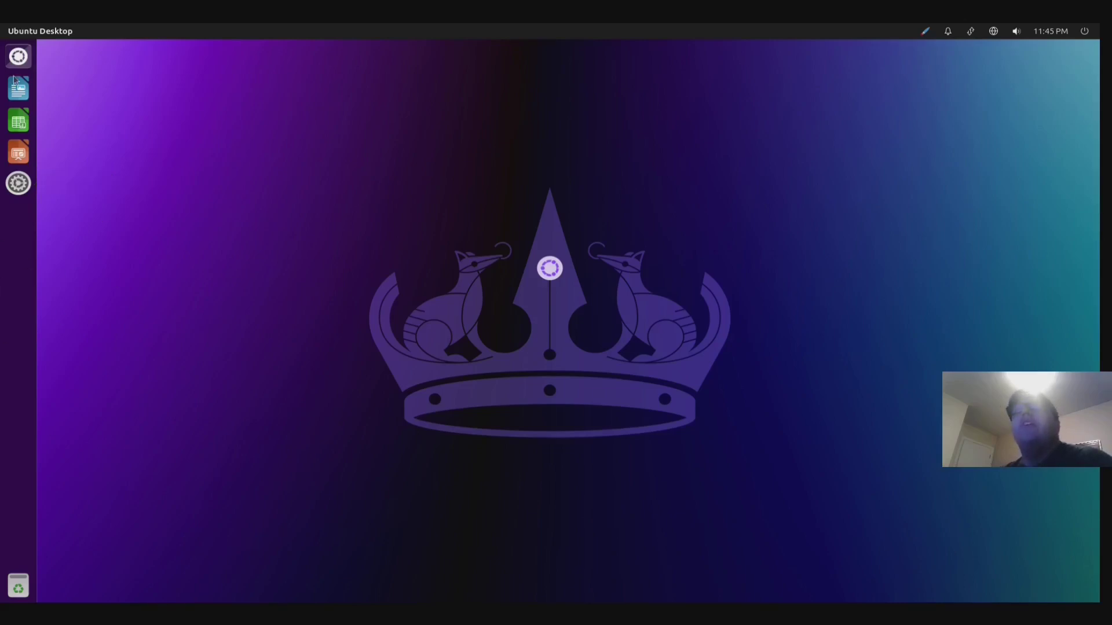
left_click(18, 56)
left_click(516, 57)
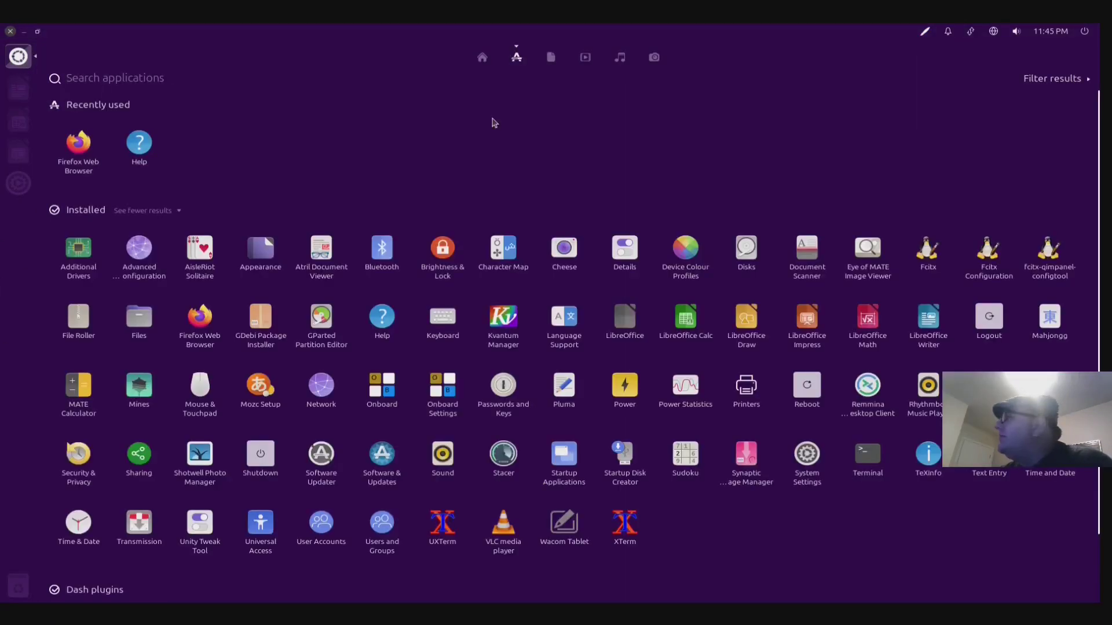
- Open the Appearance panel, keep the Yaru-dark theme, view Behavior, then return to Look
scroll(491, 290, "down", 1)
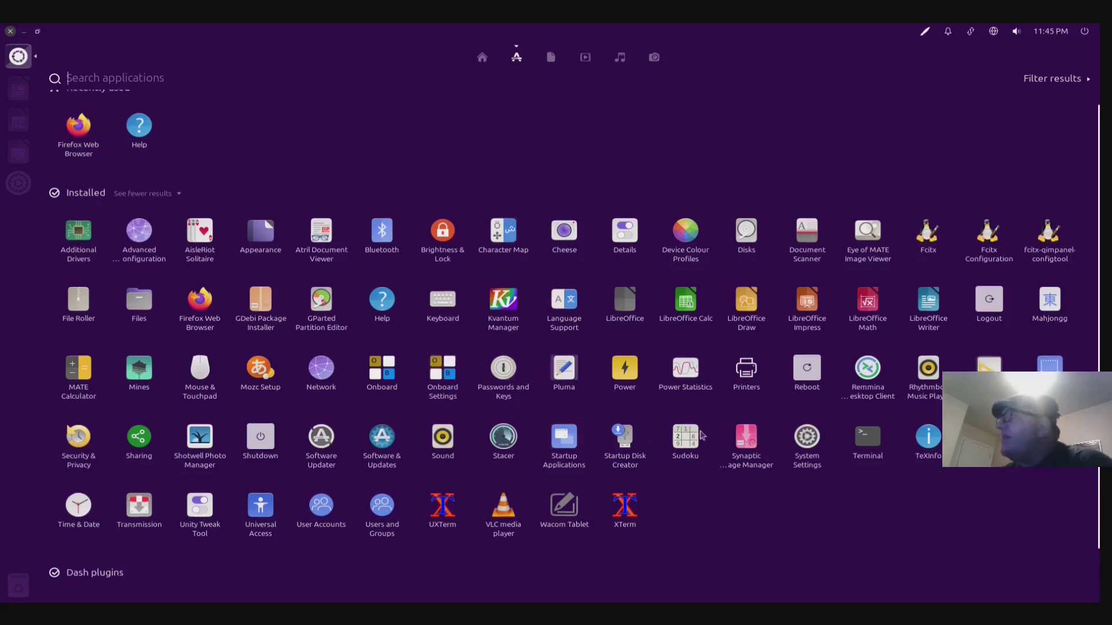
left_click(803, 434)
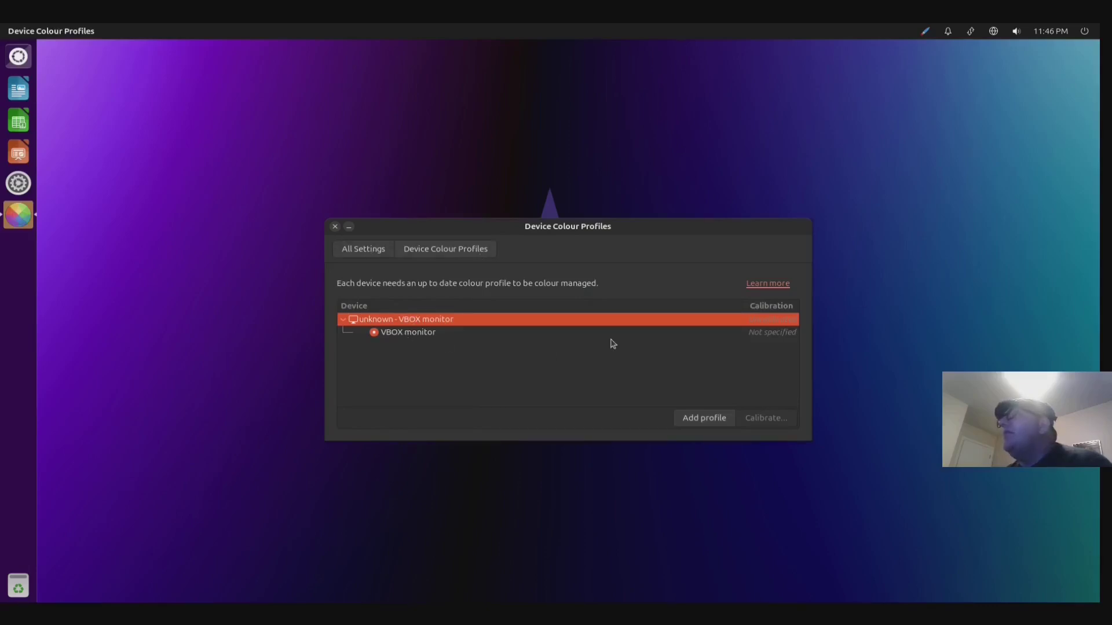
left_click(372, 250)
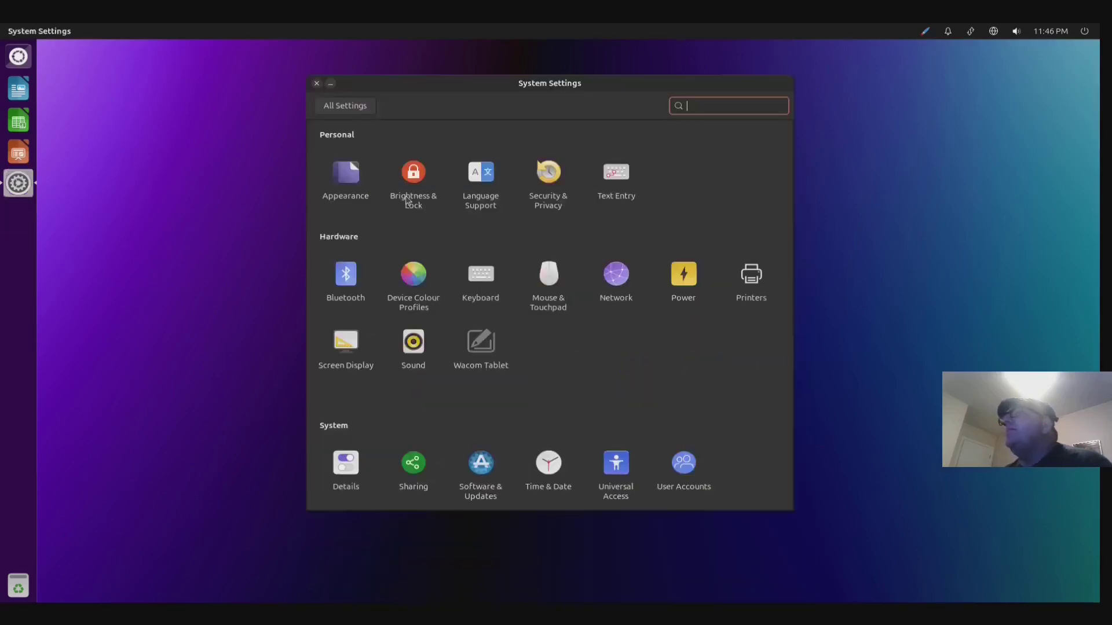
left_click(345, 173)
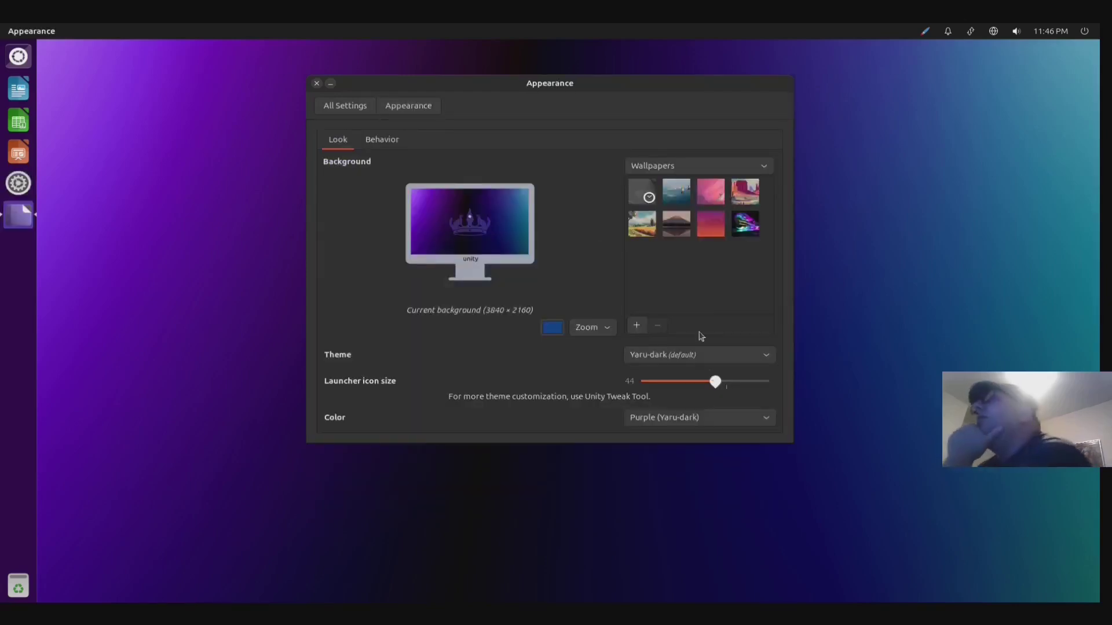
left_click(665, 358)
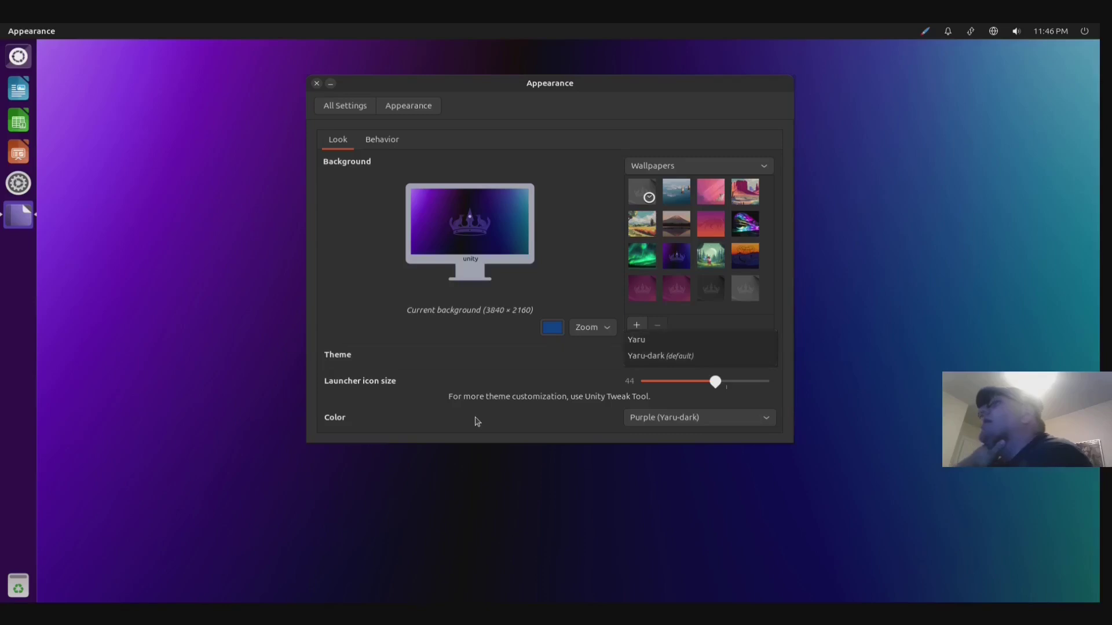
left_click(476, 417)
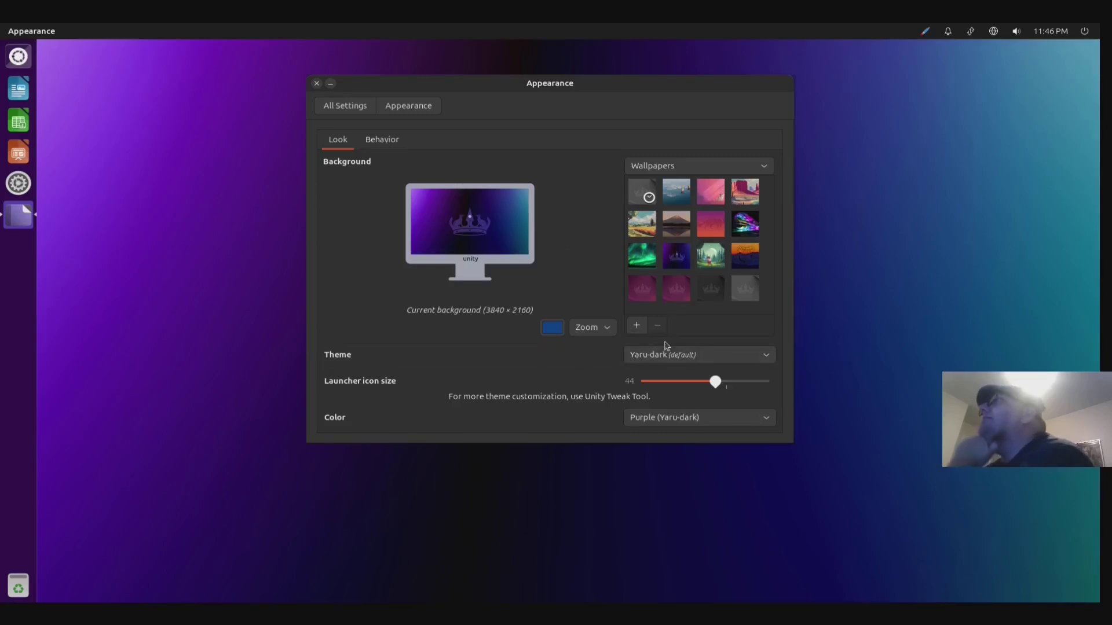
left_click(400, 141)
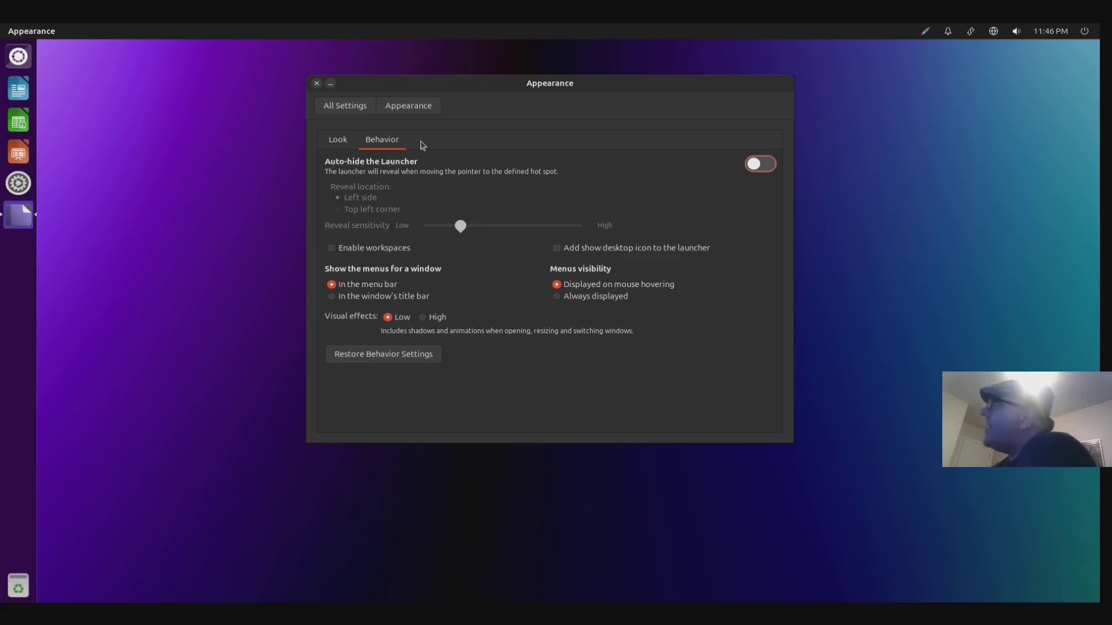
left_click(353, 141)
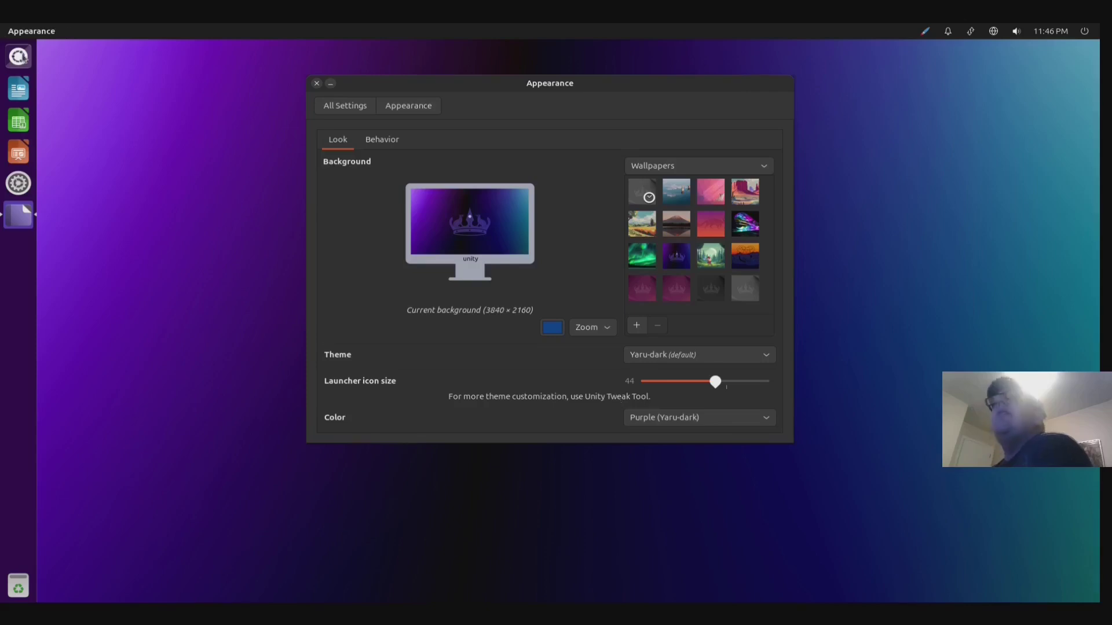
- Search 'unity' in the Dash, launch Unity Tweak Tool, and move its window left
left_click(19, 57)
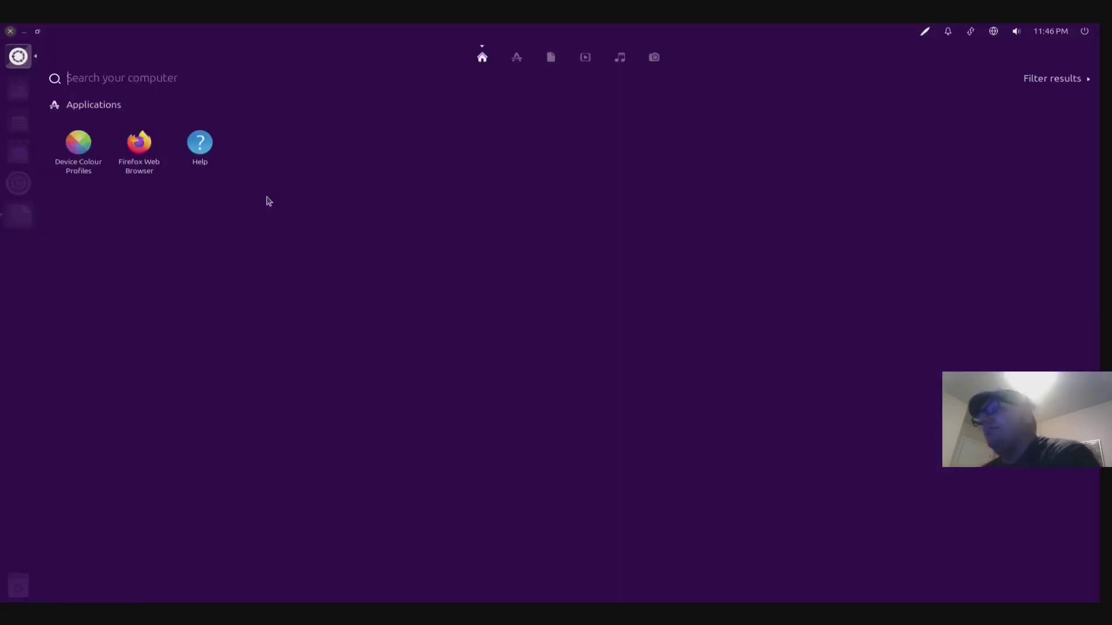
type("unity")
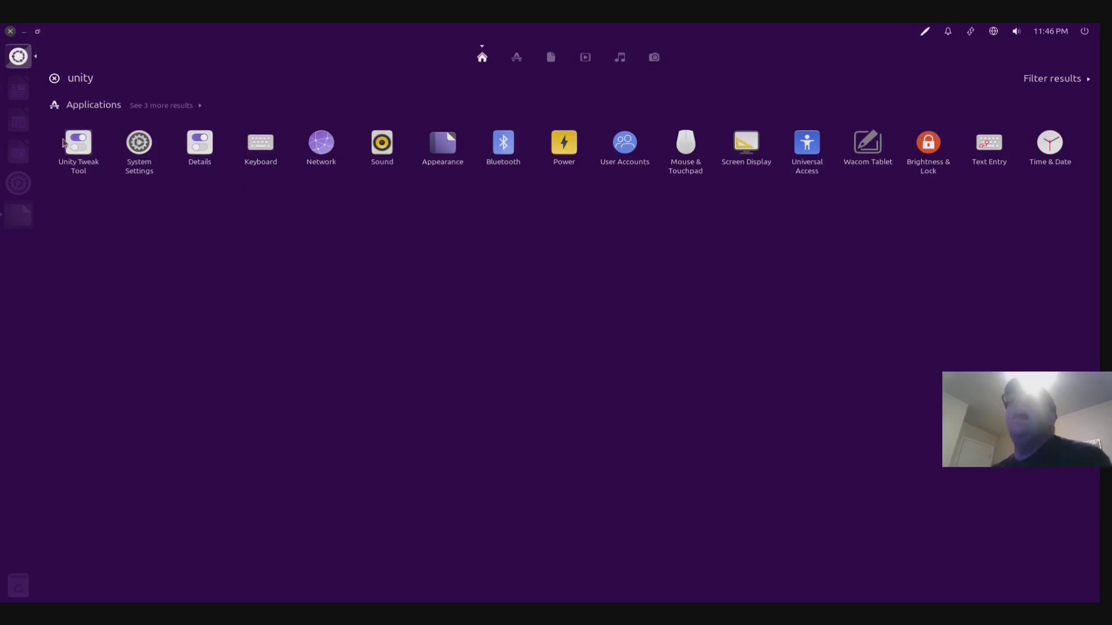
left_click(69, 145)
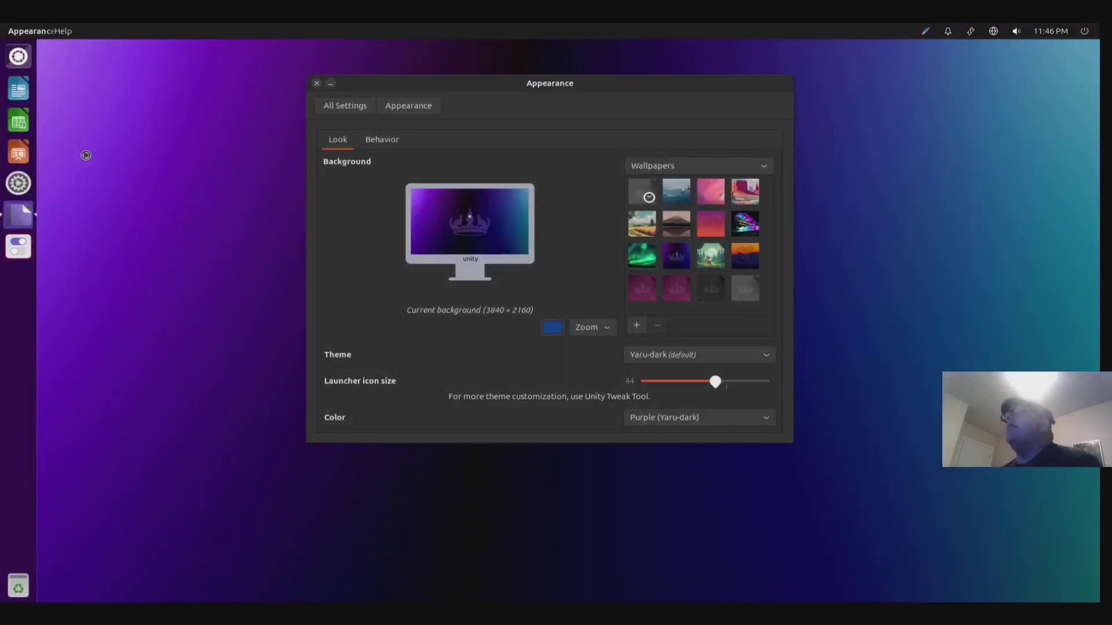
left_click_drag(809, 243, 534, 148)
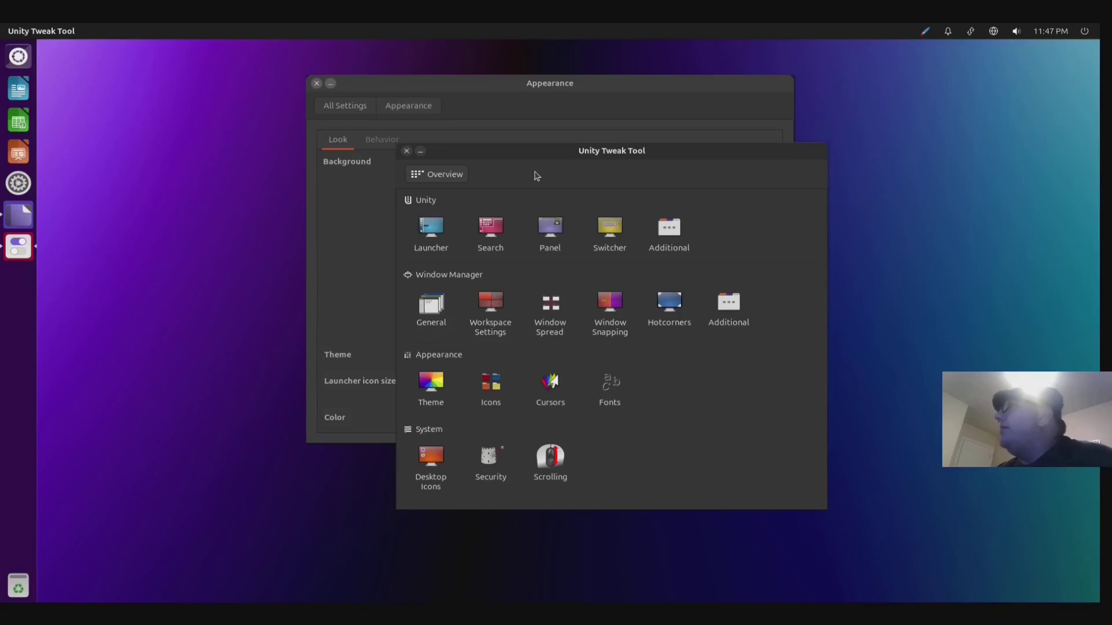
- Apply the Ambiance theme, switch back to Yaru-dark, and close Unity Tweak Tool
left_click(428, 402)
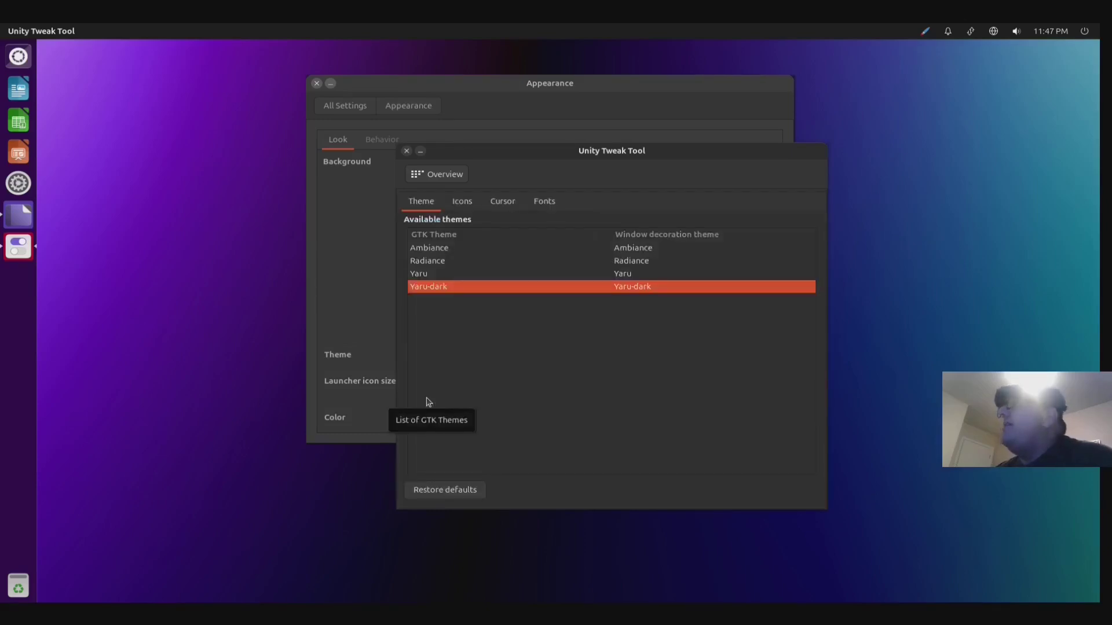
left_click(443, 249)
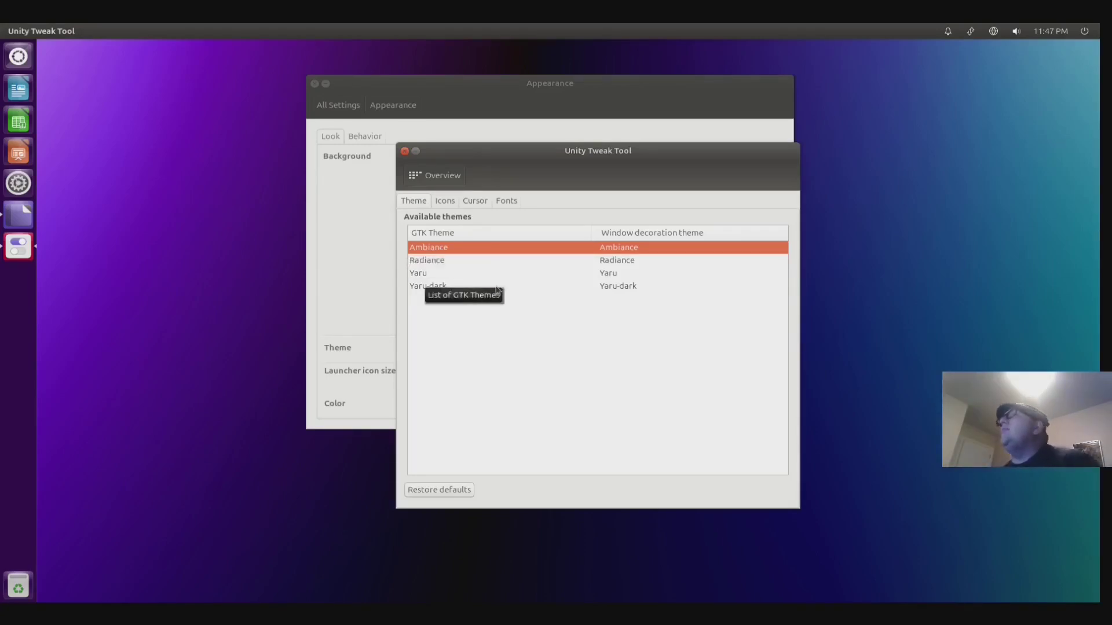
left_click(445, 287)
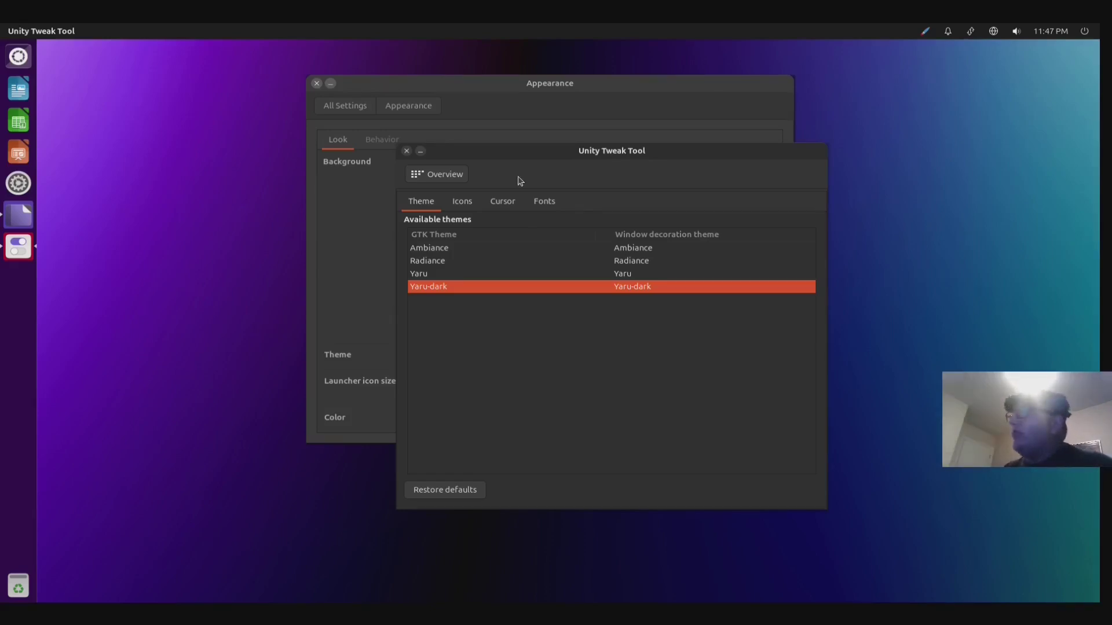
left_click(406, 151)
left_click(345, 106)
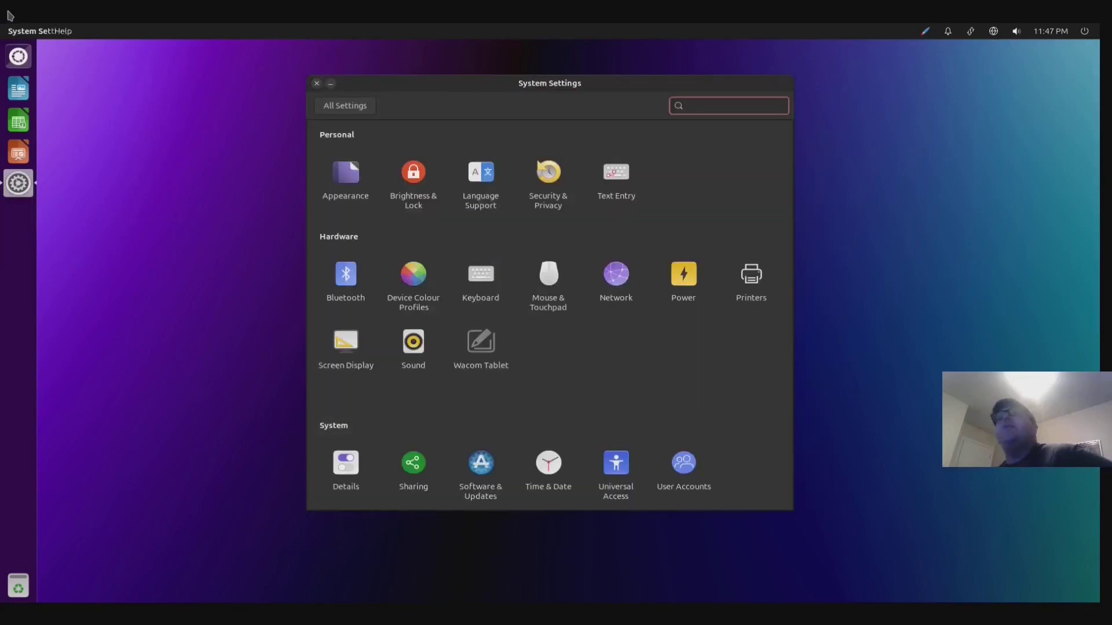
- Relaunch Unity Tweak Tool and set the left screen-edge hot corner to Window Spread
left_click(26, 60)
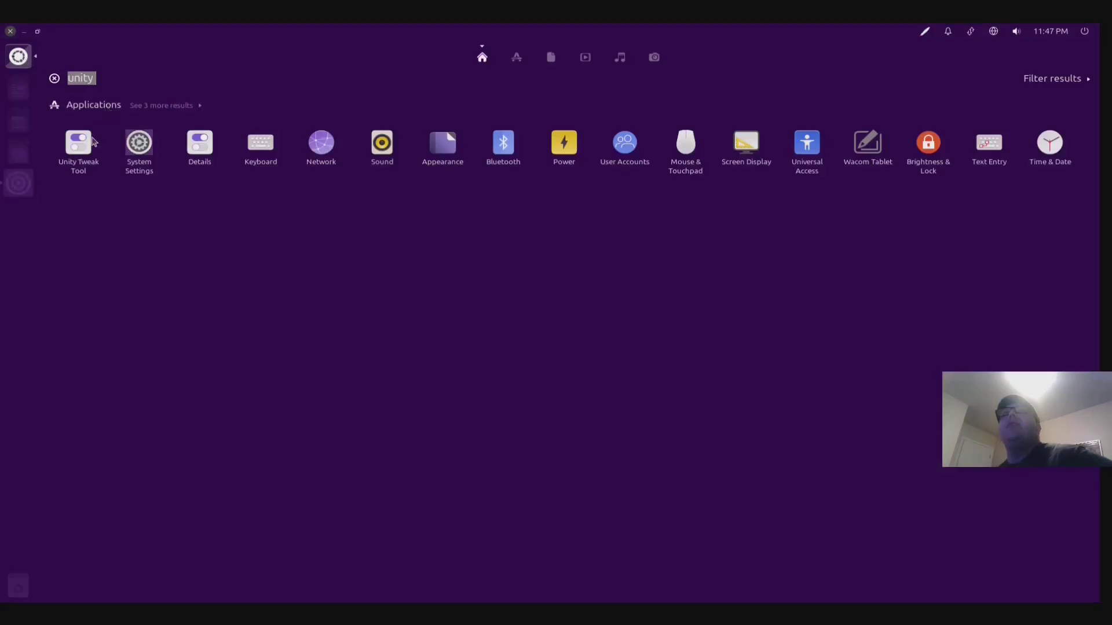
left_click(83, 147)
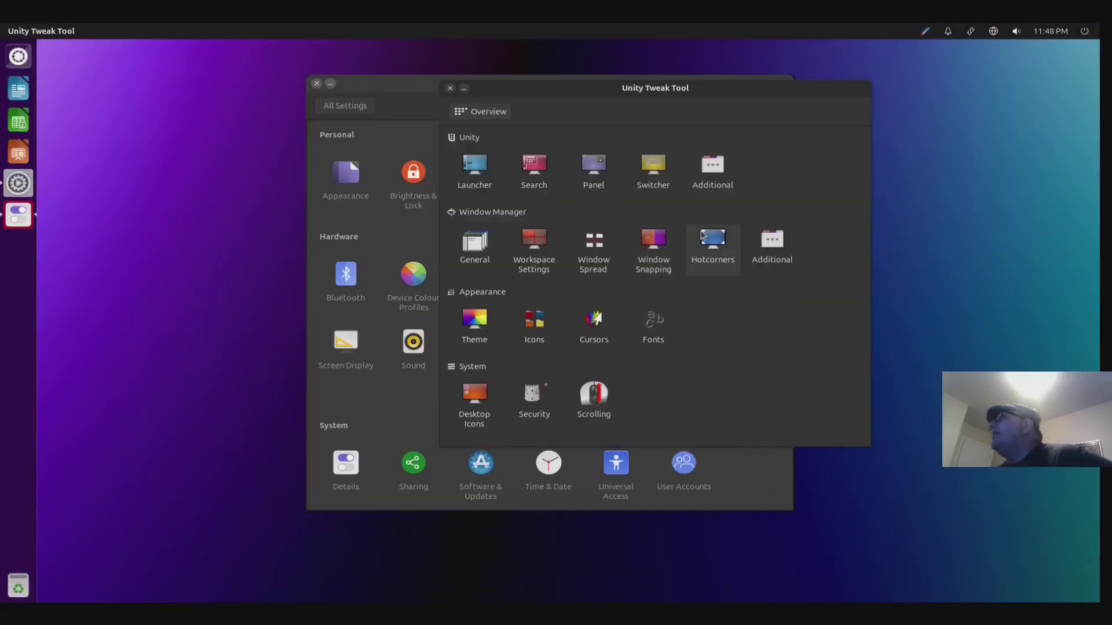
left_click(703, 235)
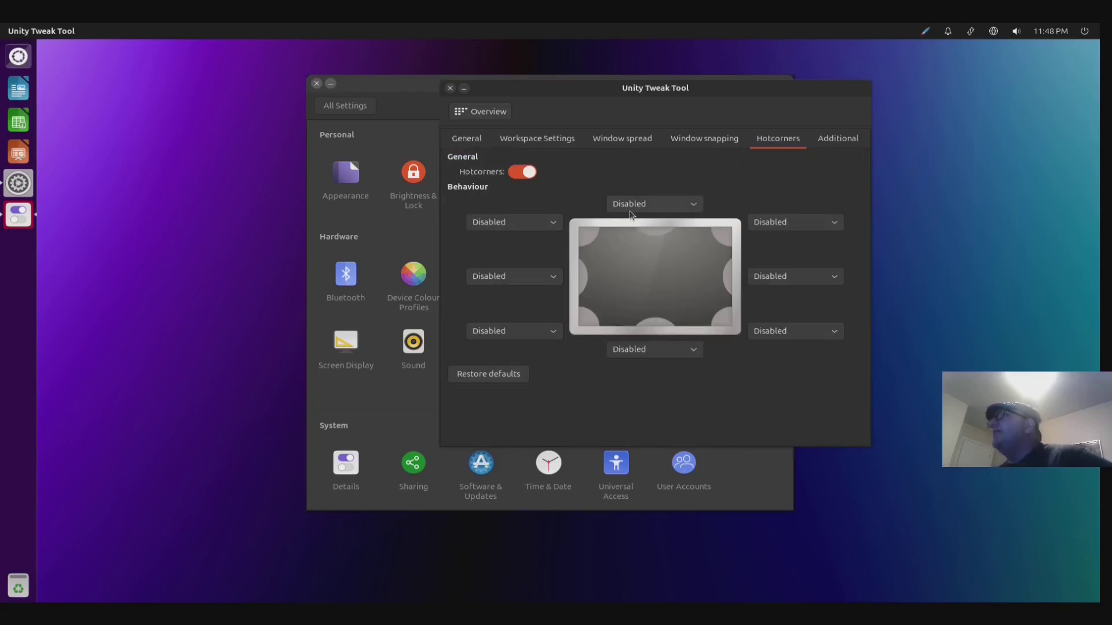
left_click(514, 276)
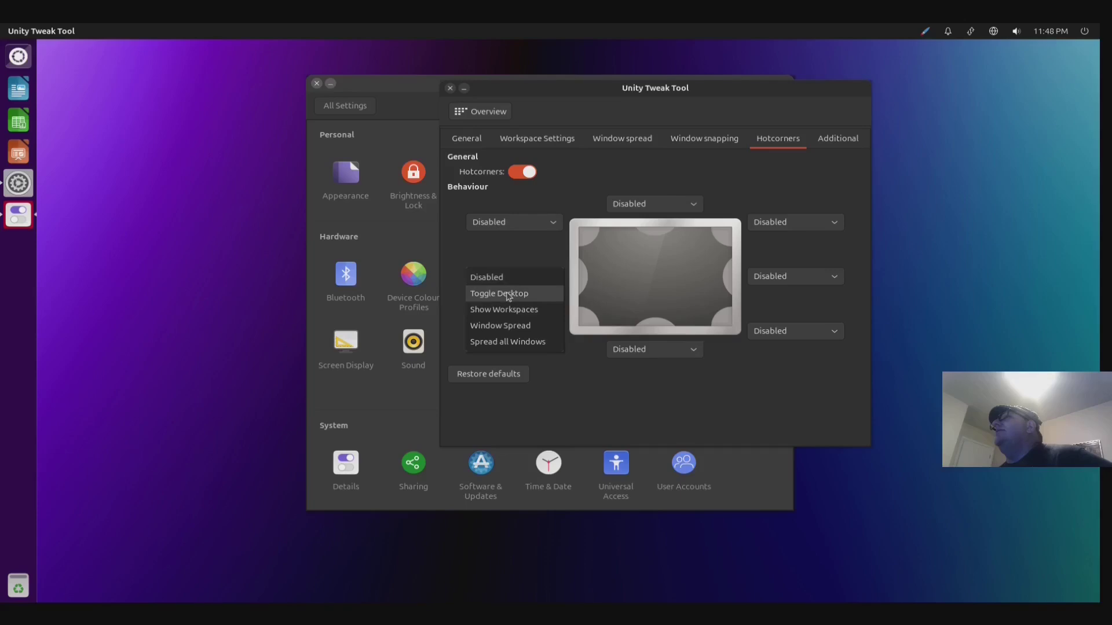
left_click(515, 326)
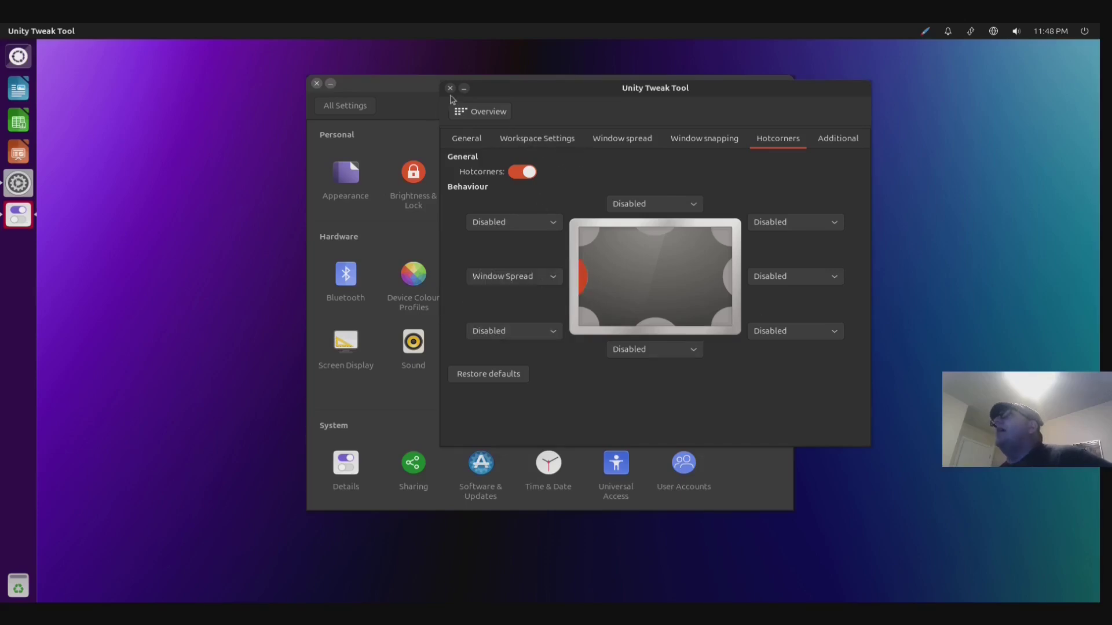
left_click(462, 114)
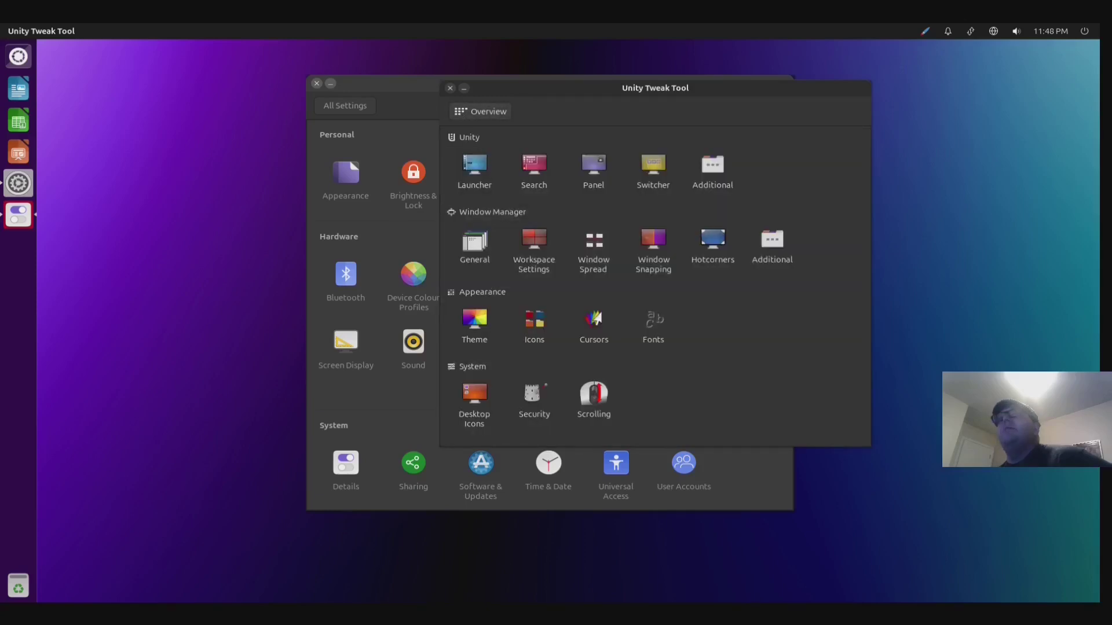
- In window manager settings, turn on the 2 x 2 workspace switcher and return to Overview
left_click(653, 246)
left_click(778, 140)
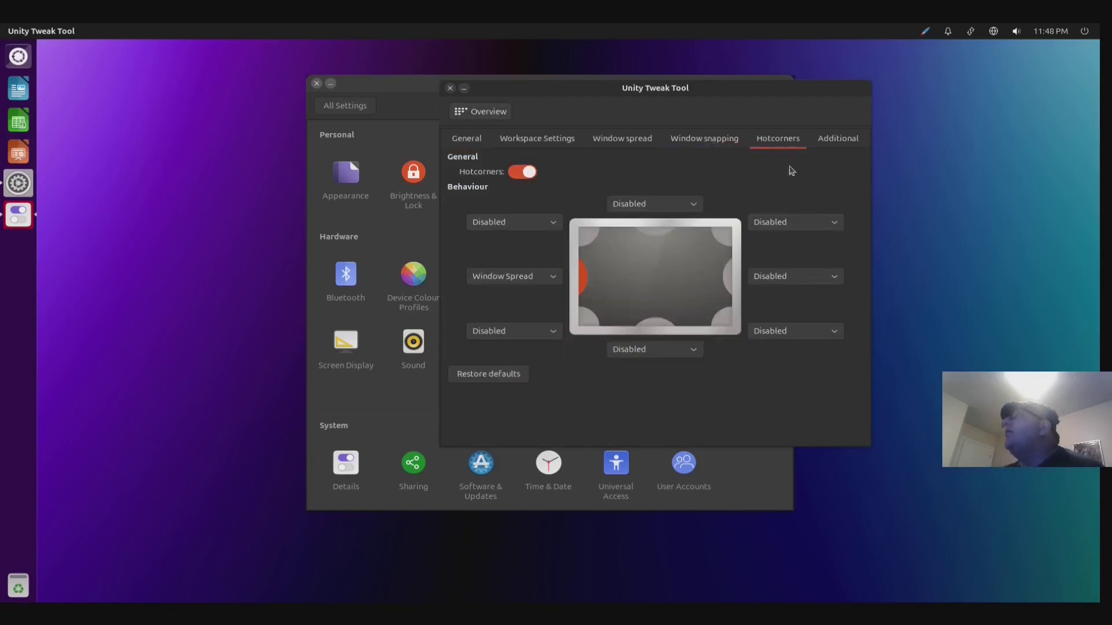
left_click(834, 144)
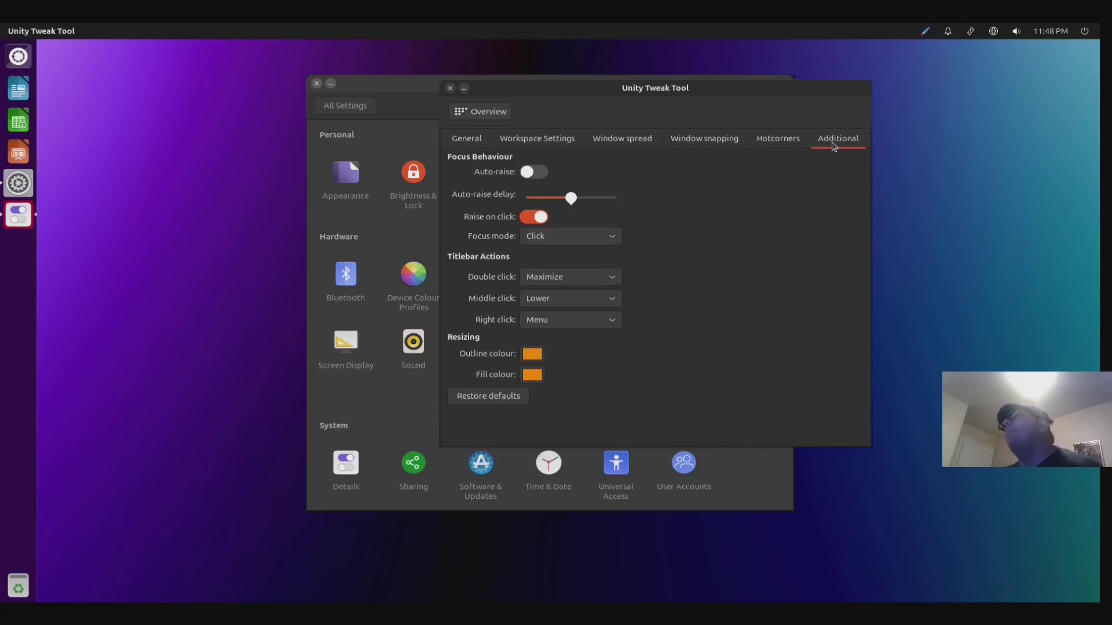
left_click(761, 136)
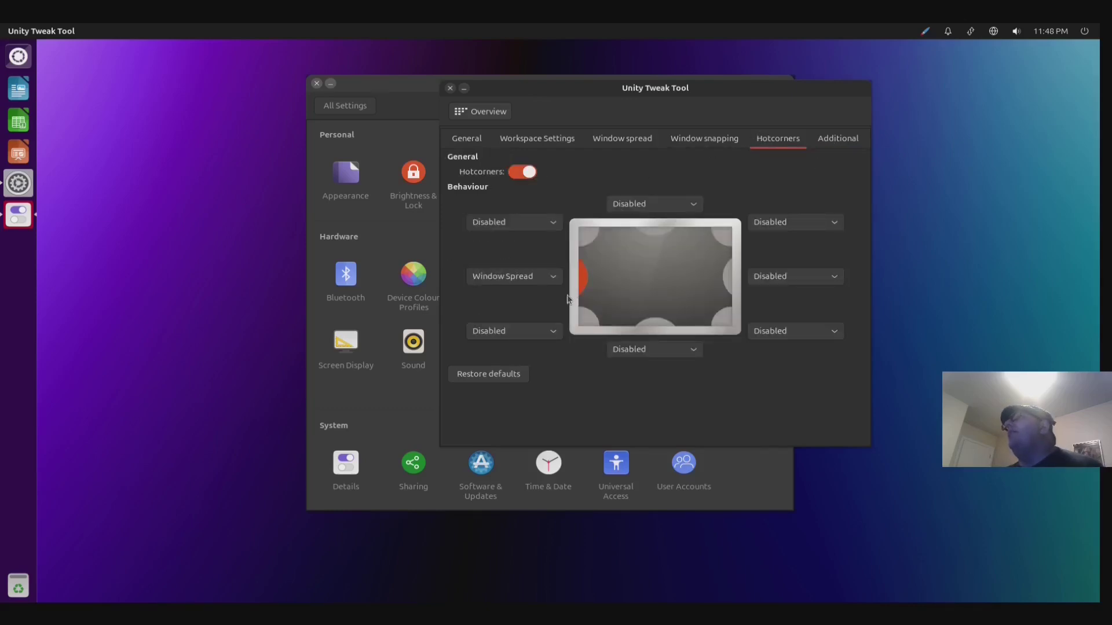
left_click(559, 148)
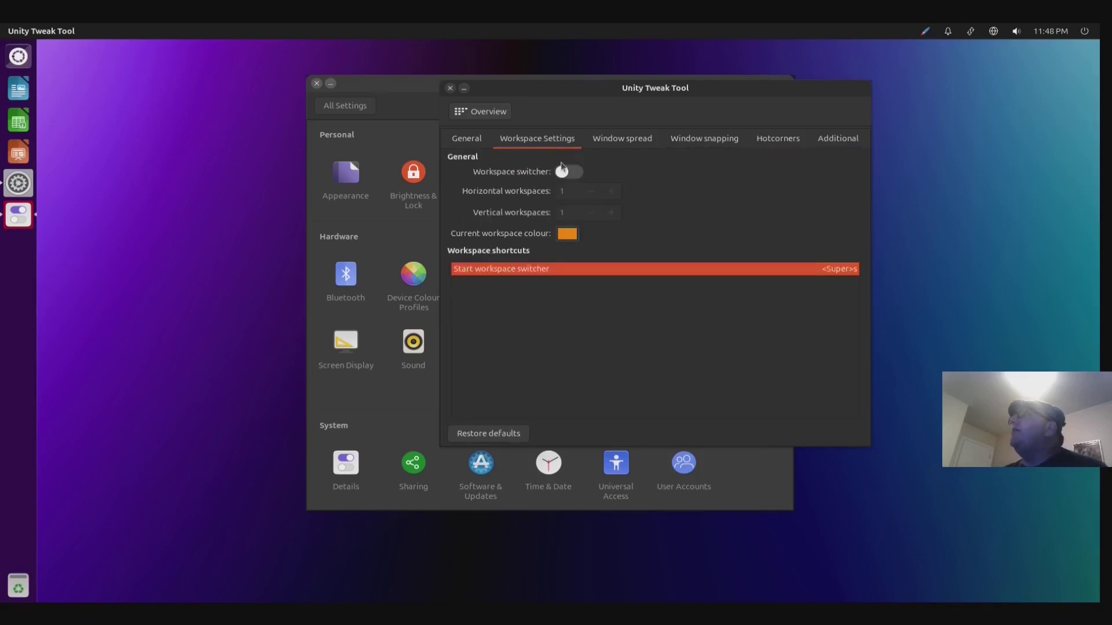
left_click(569, 173)
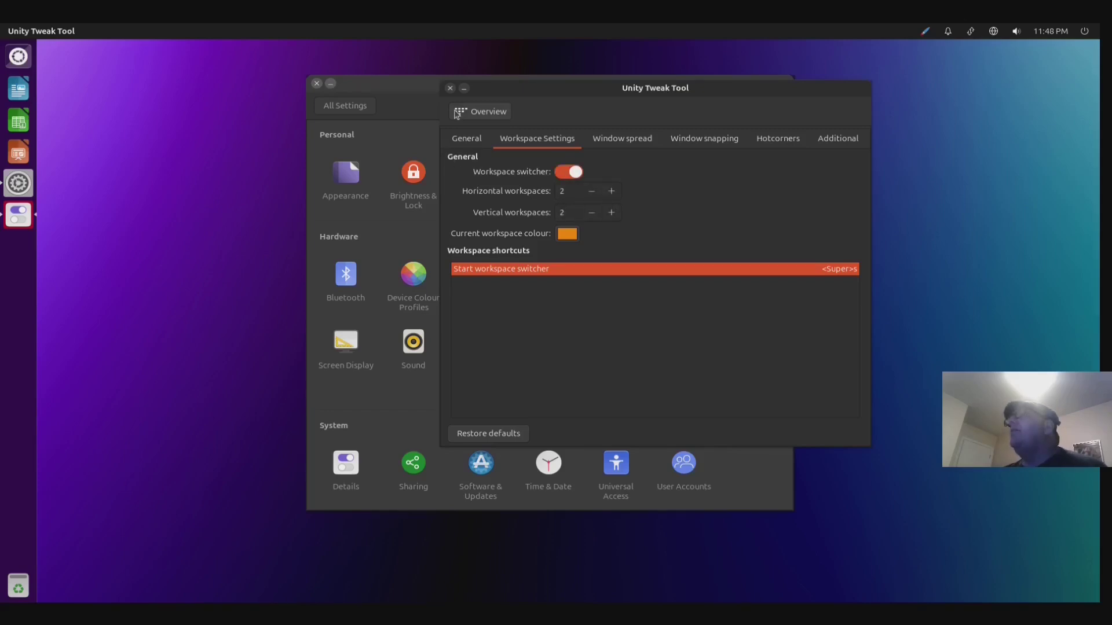
left_click(460, 114)
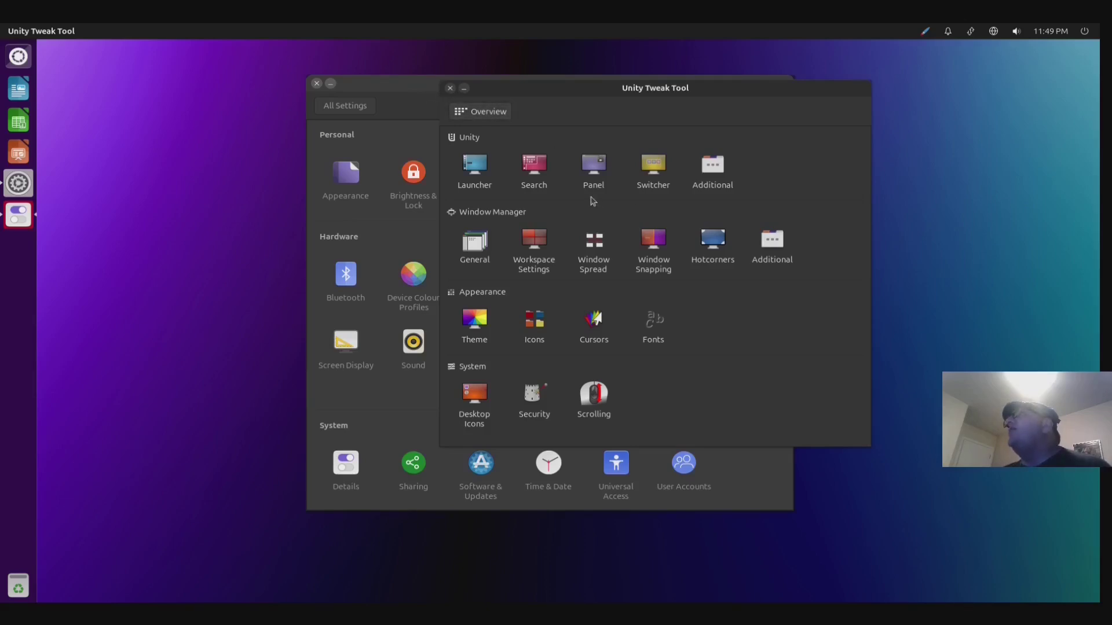
- Close and reopen Unity Tweak Tool from the Dash, placing its window over System Settings
left_click(450, 88)
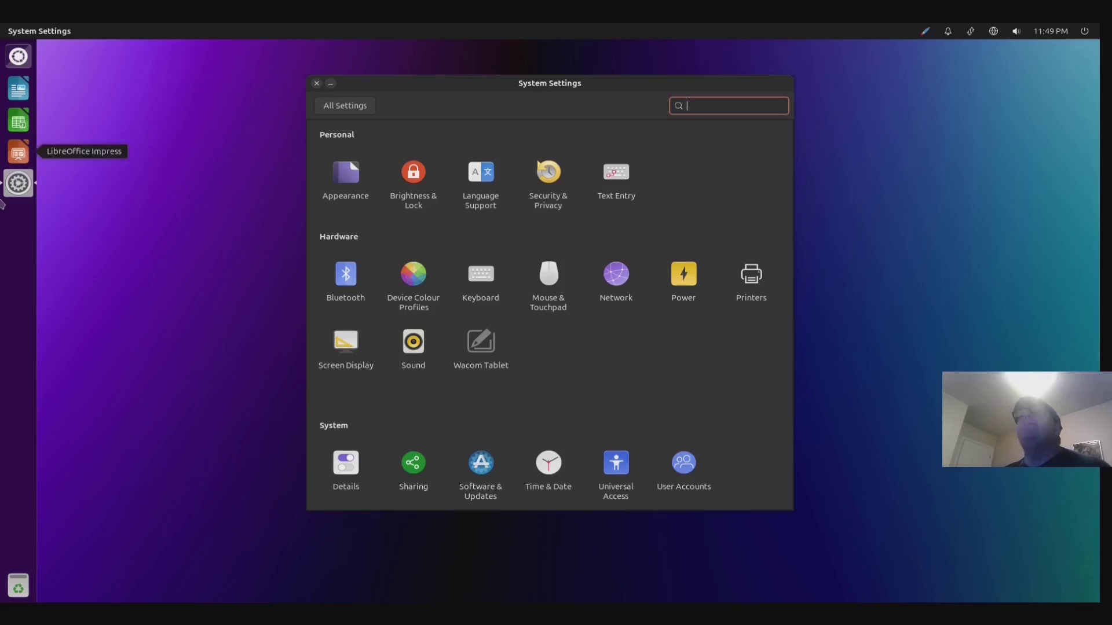
left_click(26, 60)
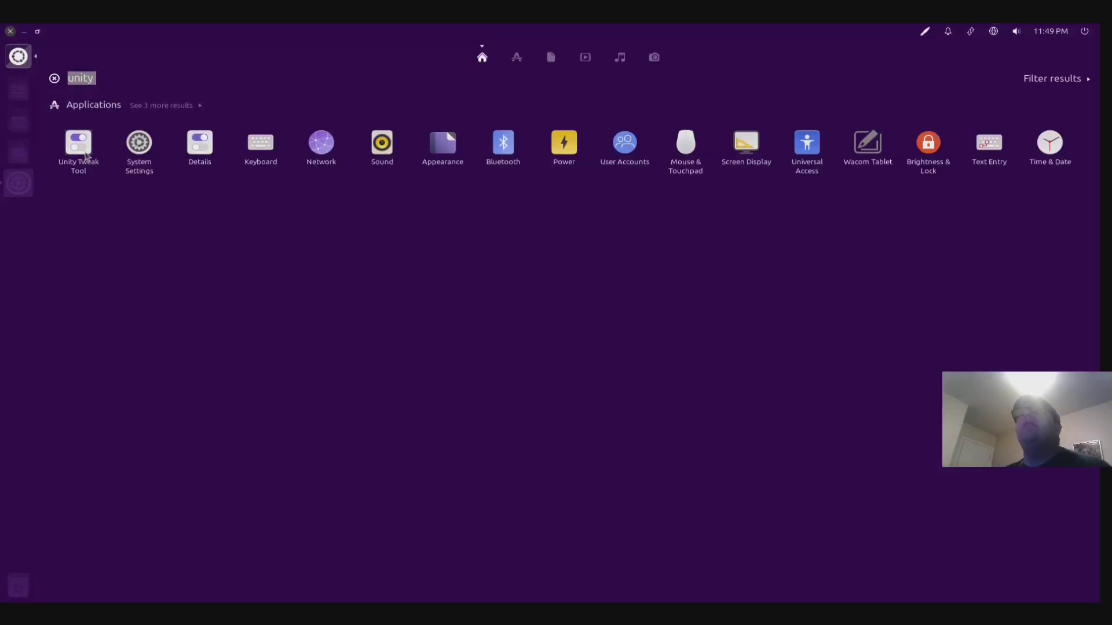
left_click(77, 145)
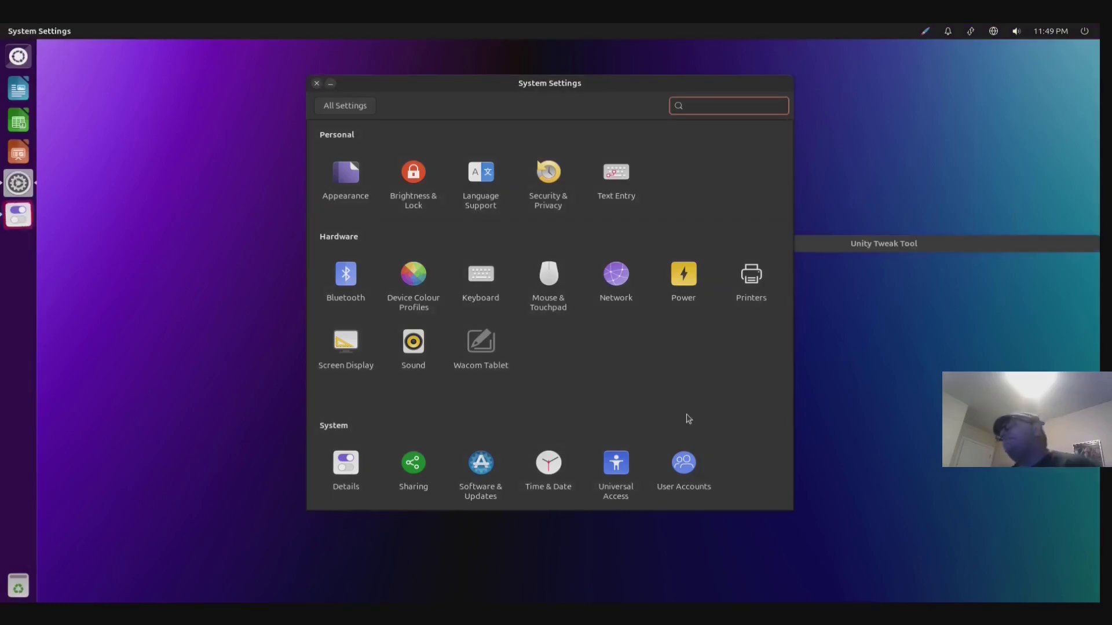
left_click_drag(805, 243, 435, 111)
- View the Launcher, Search, Panel and Switcher settings, then close Unity Tweak Tool
left_click(333, 193)
left_click(380, 173)
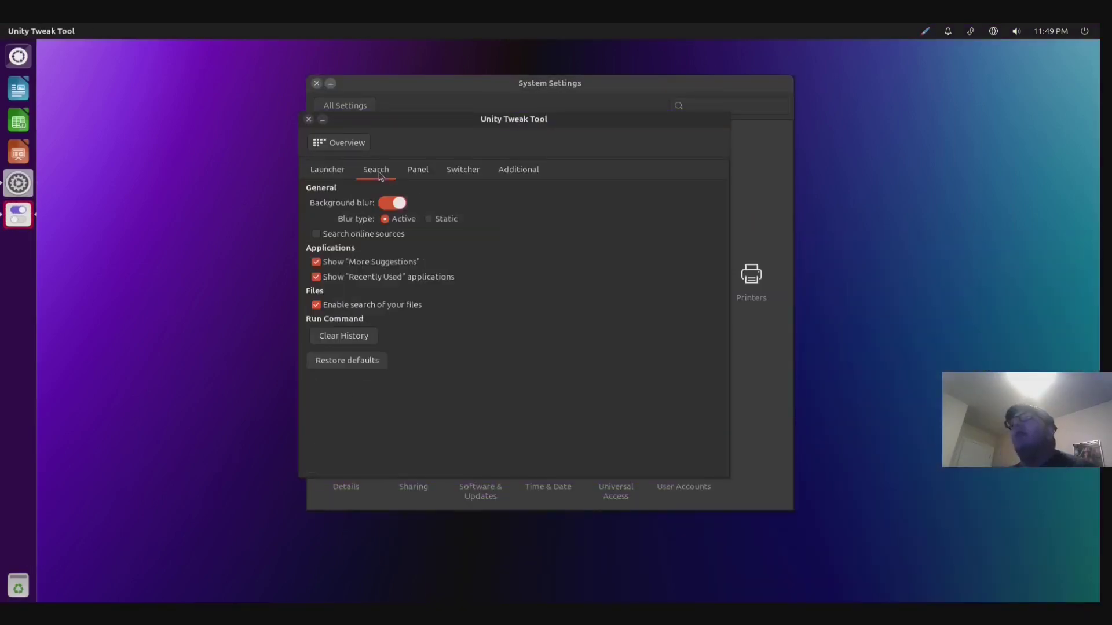
left_click(432, 176)
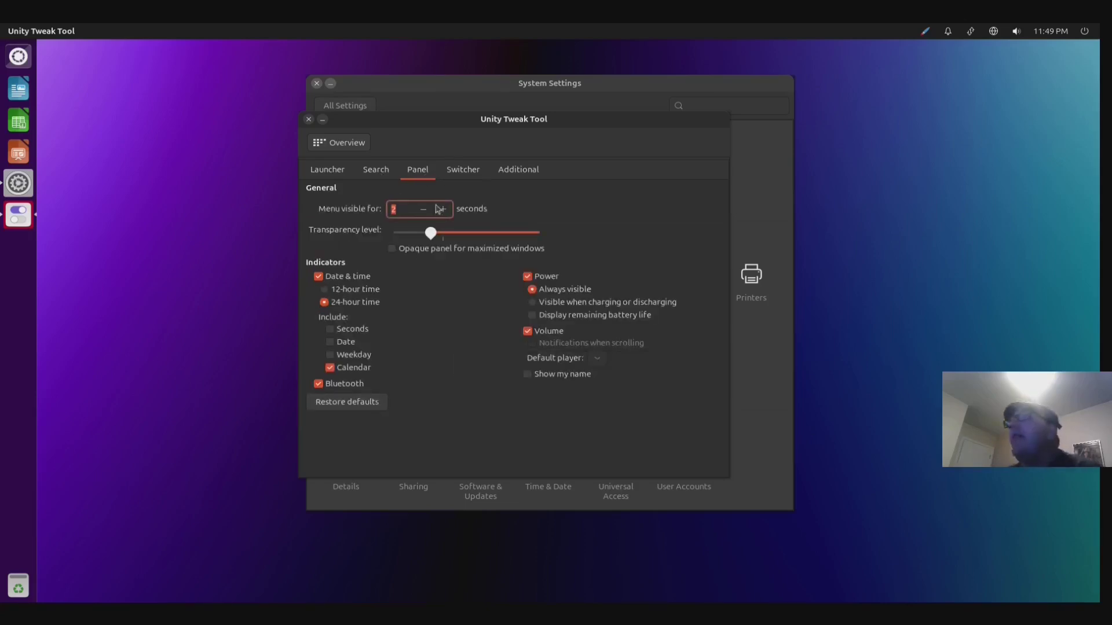
left_click(472, 173)
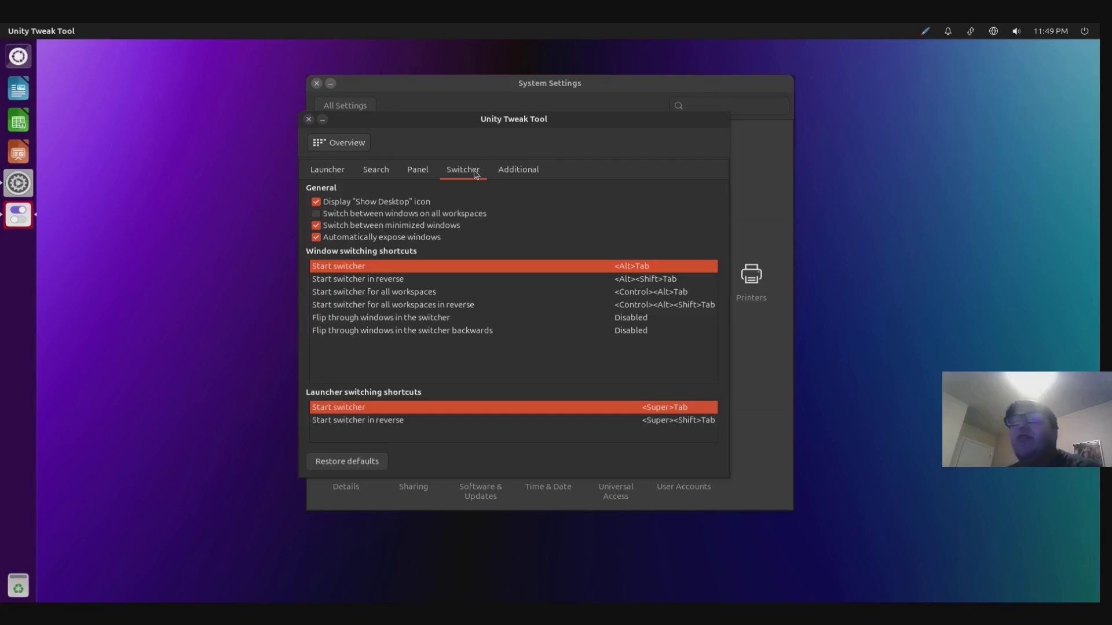
left_click(337, 169)
left_click(309, 120)
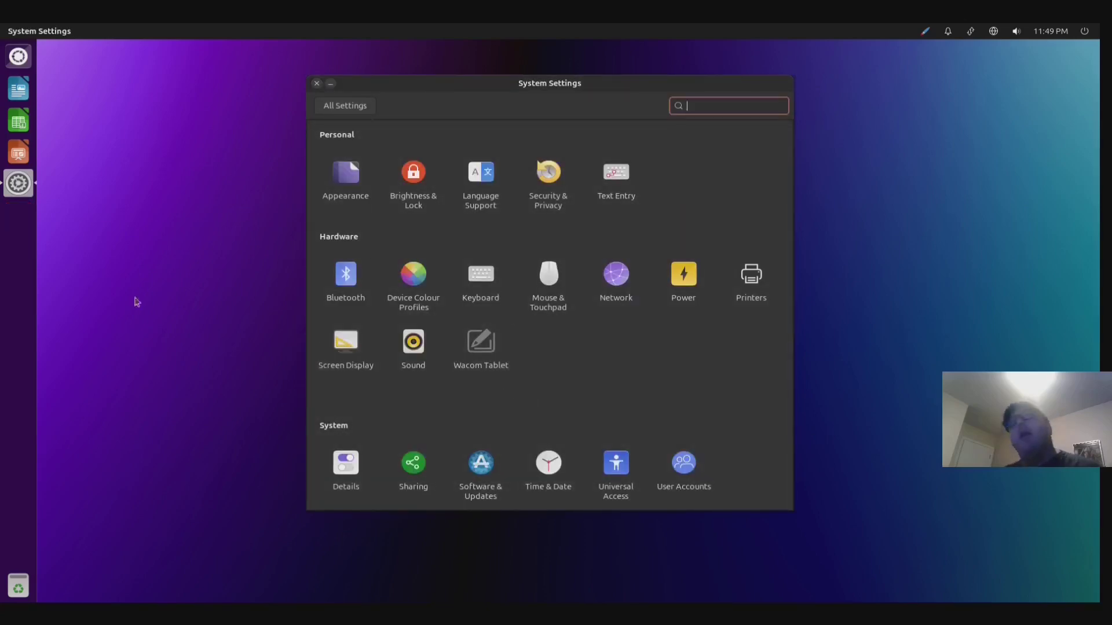
- Close System Settings and launch Firefox from the Dash, maximized to full screen
left_click(317, 83)
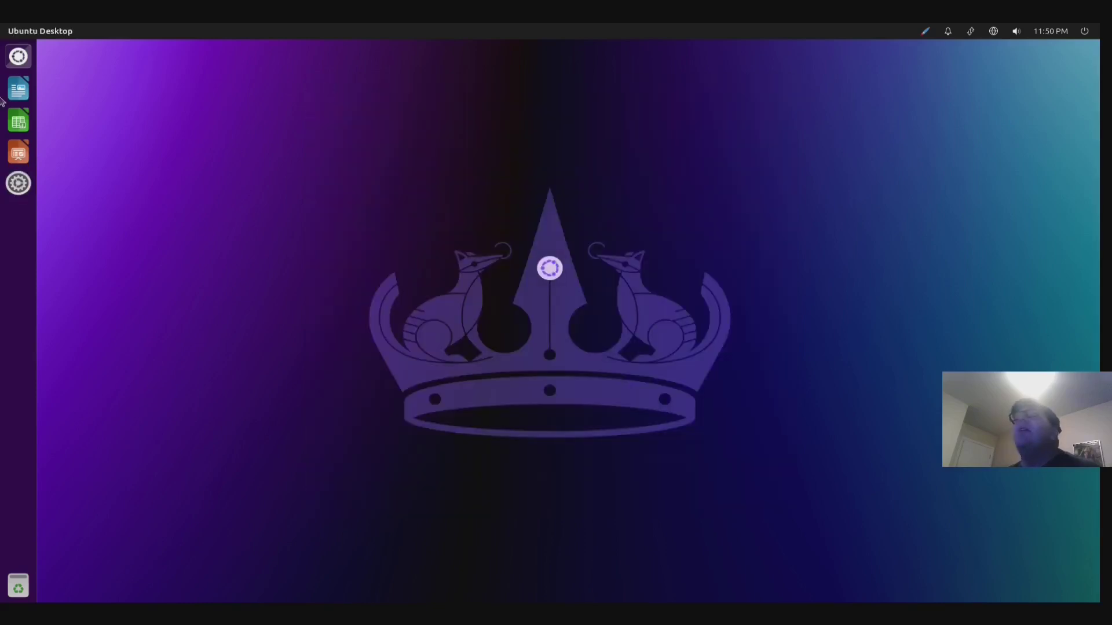
left_click(18, 56)
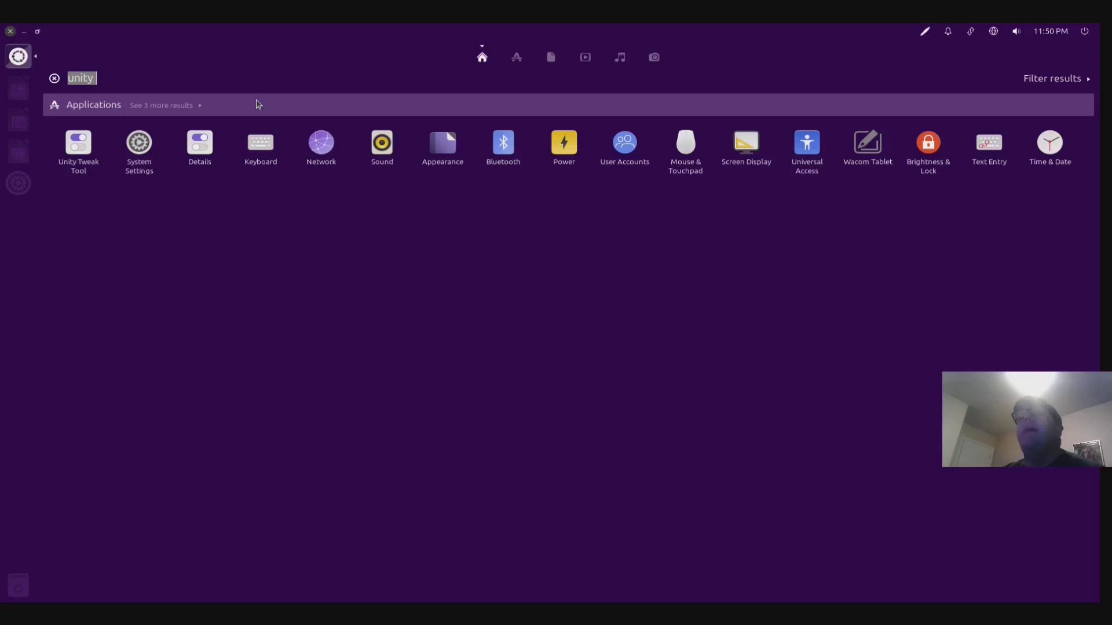
key("Return")
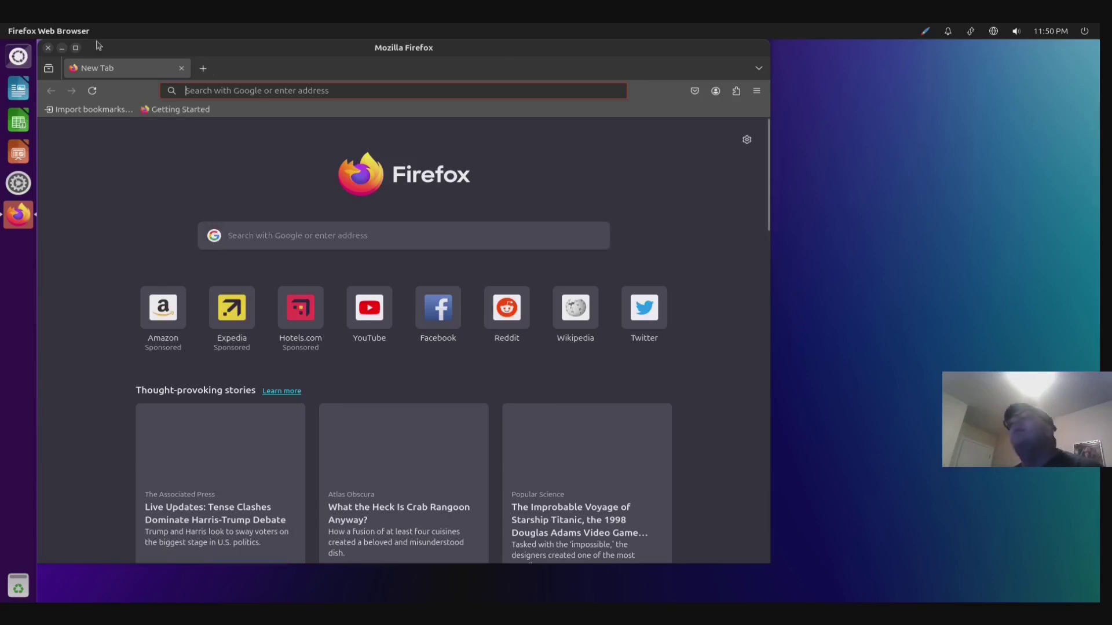
left_click(75, 47)
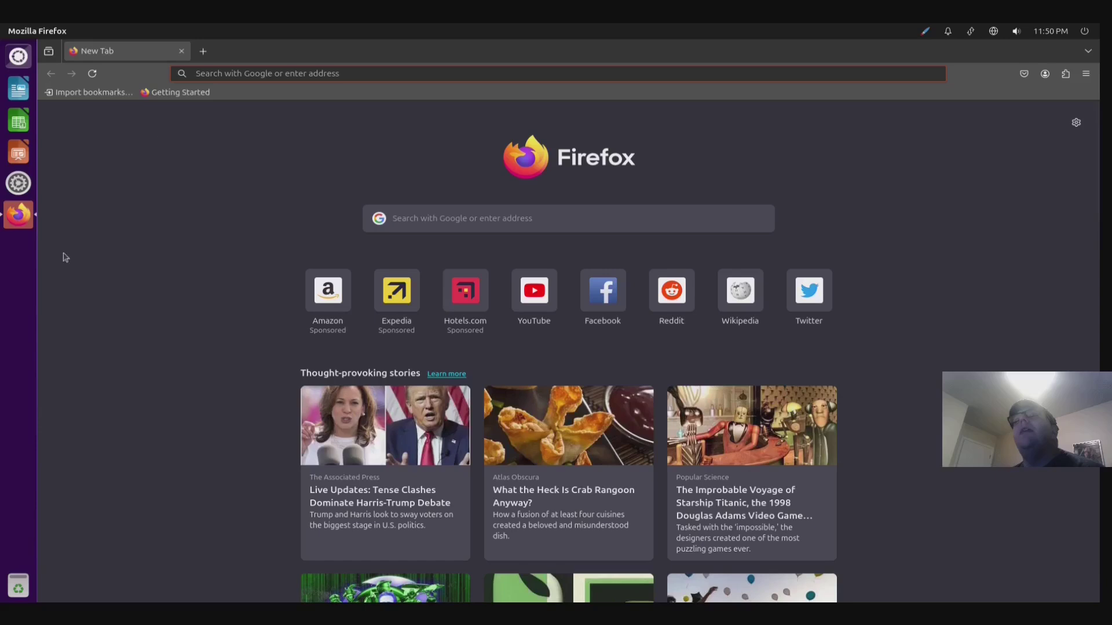
- Google 'apply settings unity tweak tool' and scroll through the search results
left_click(441, 226)
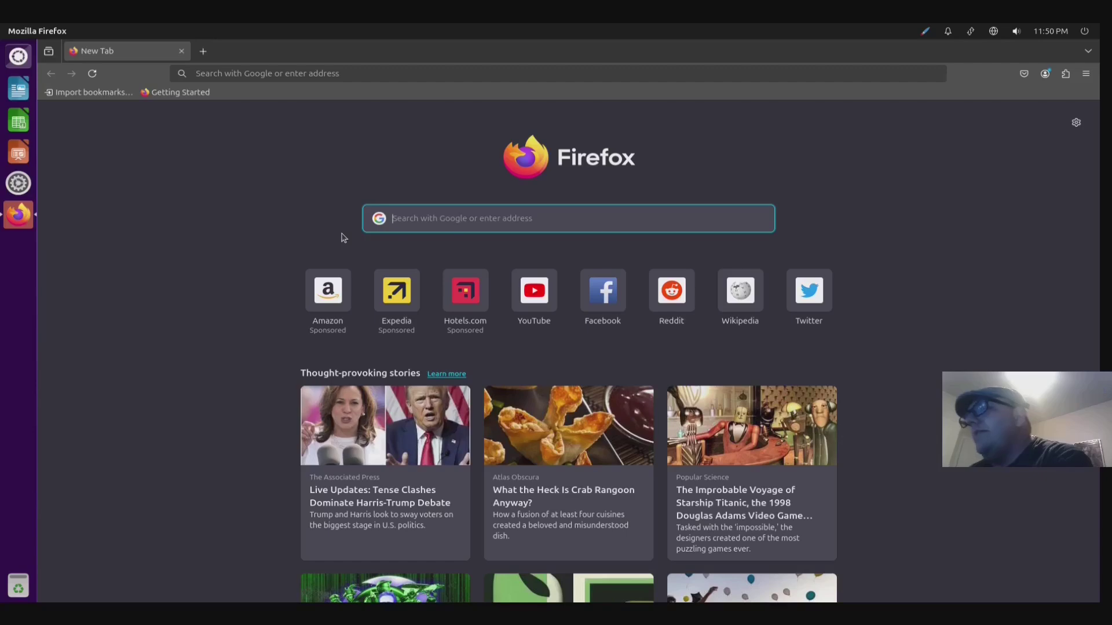
type("apply s")
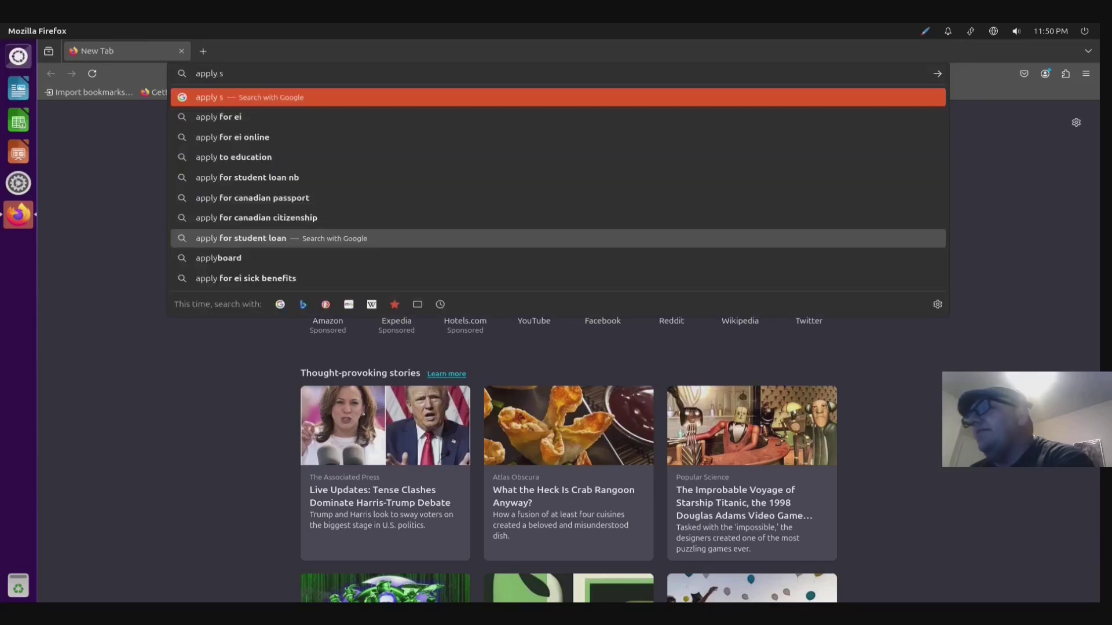
type("ettings unity twak")
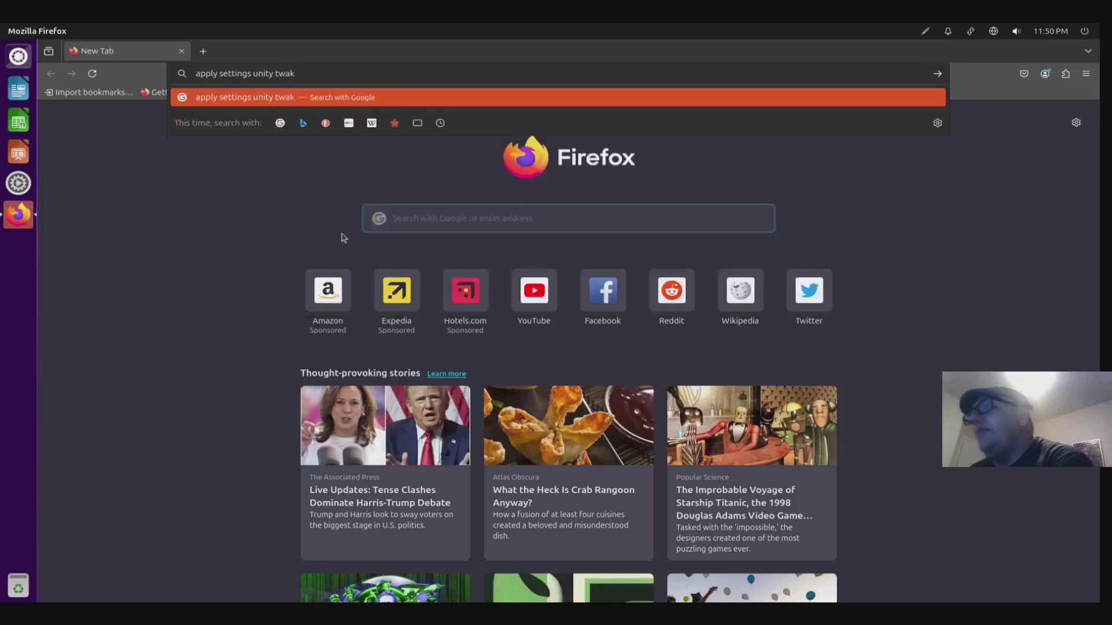
key("BackSpace")
key("BackSpace")
key("BackSpace")
type("weak tool")
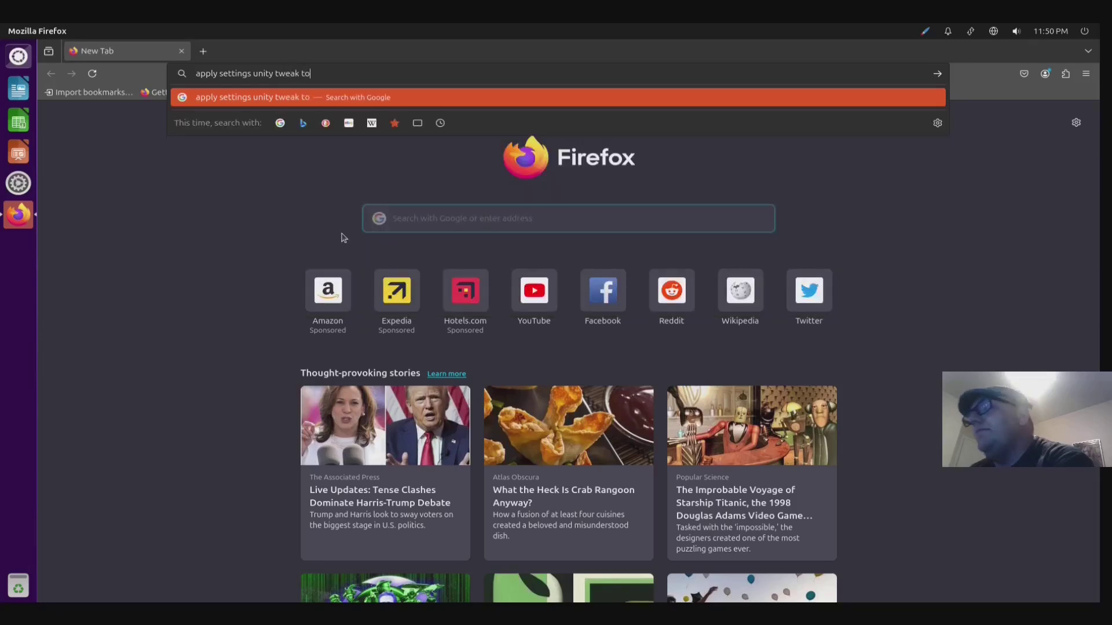
key("Return")
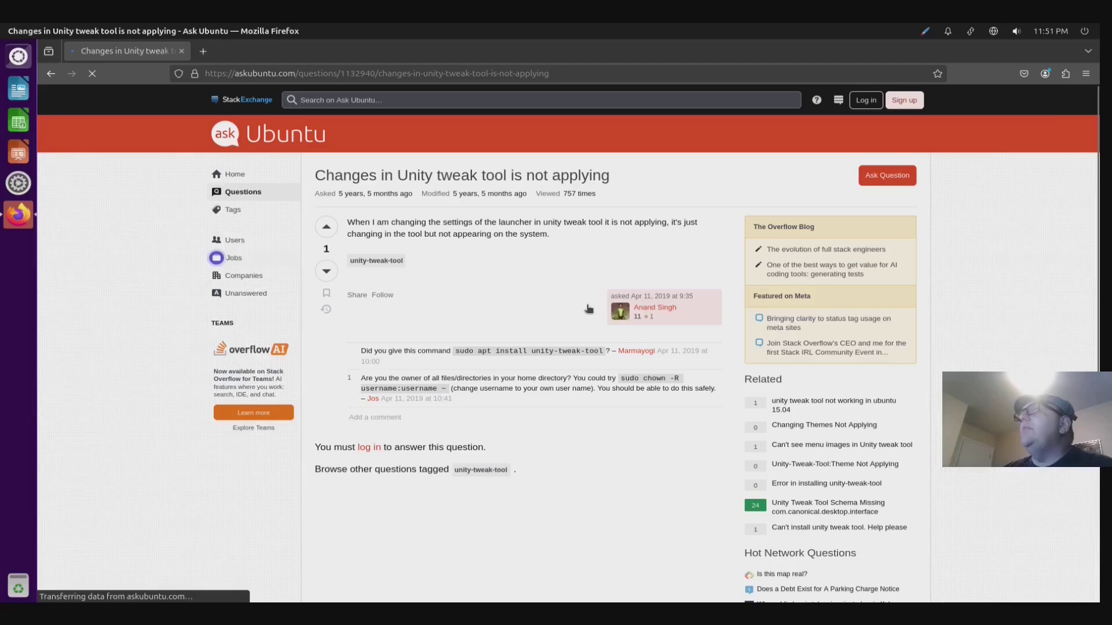
scroll(545, 294, "down", 4)
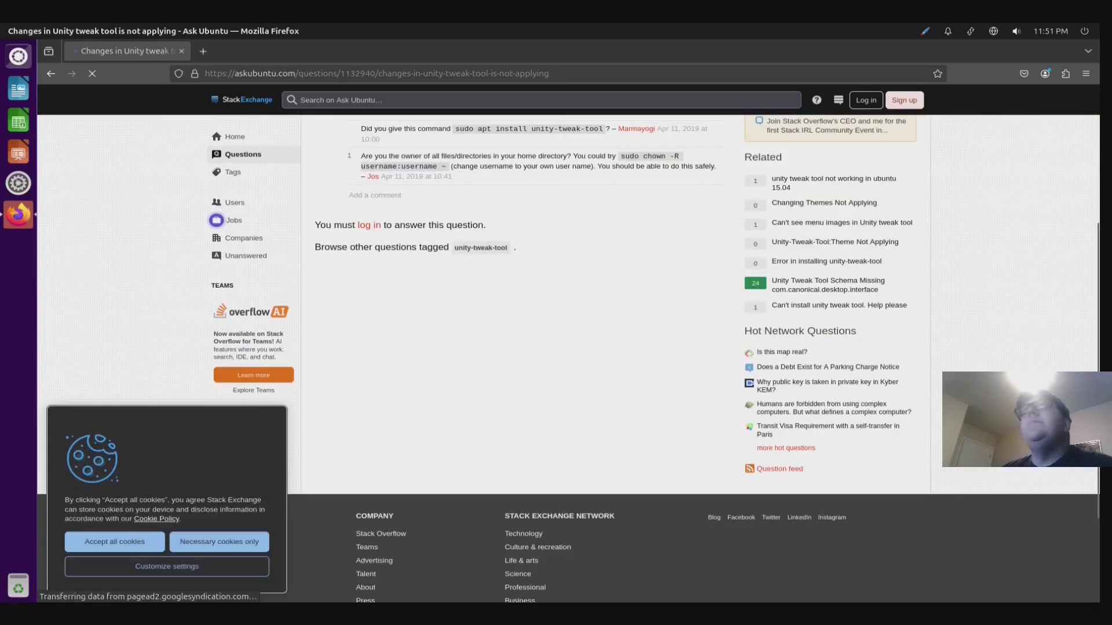
left_click(18, 57)
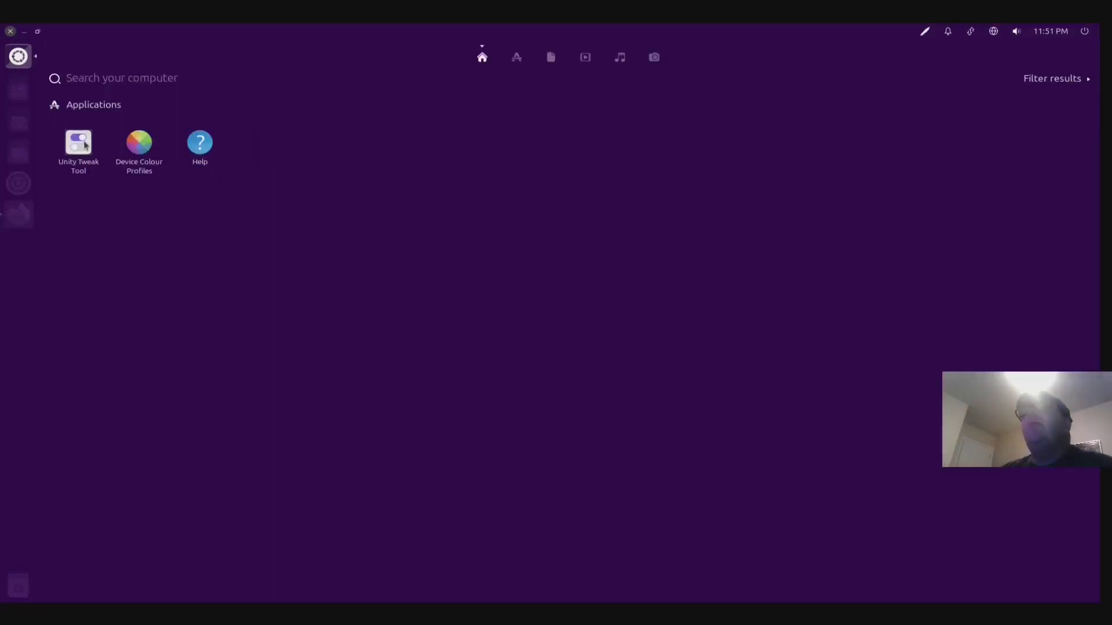
- Relaunch Unity Tweak Tool, recheck the Start workspace switcher shortcut, then return to Firefox
left_click(81, 143)
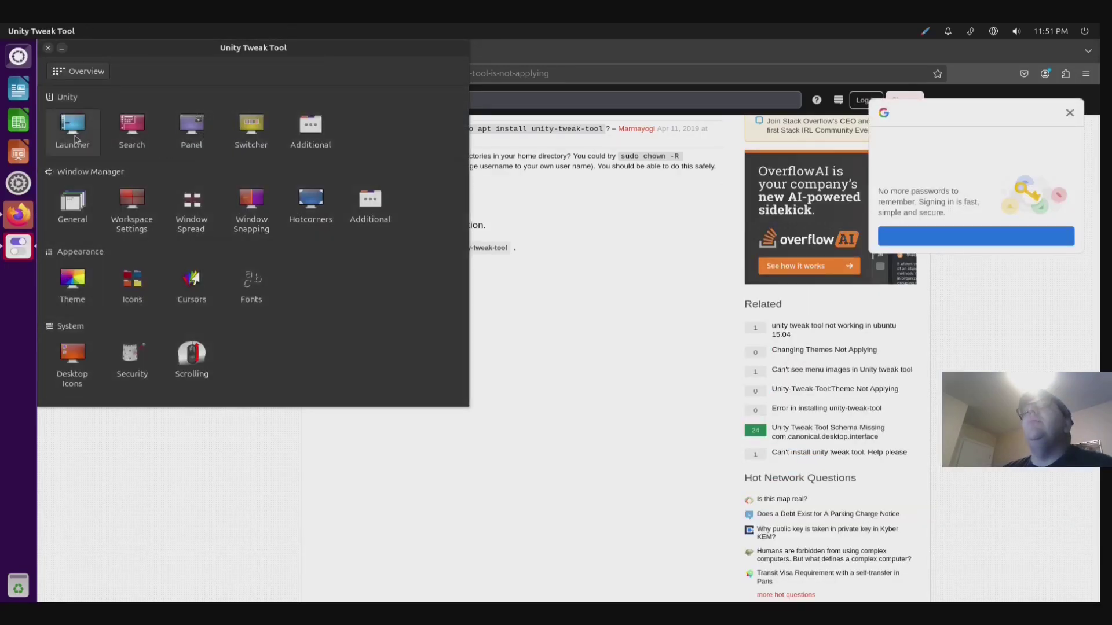
left_click(144, 210)
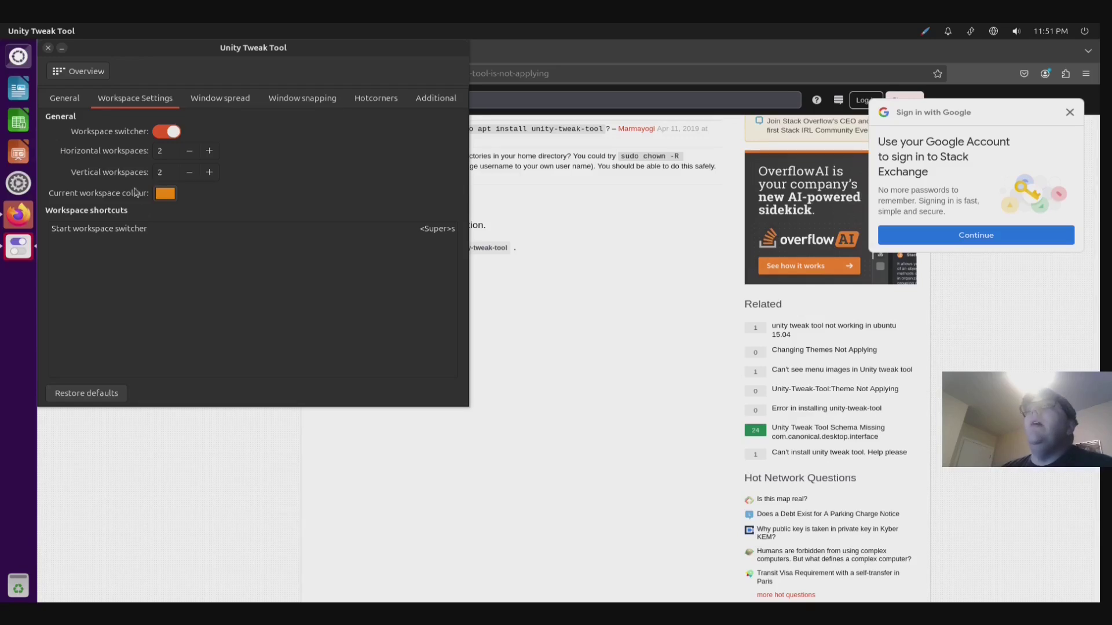
left_click(112, 235)
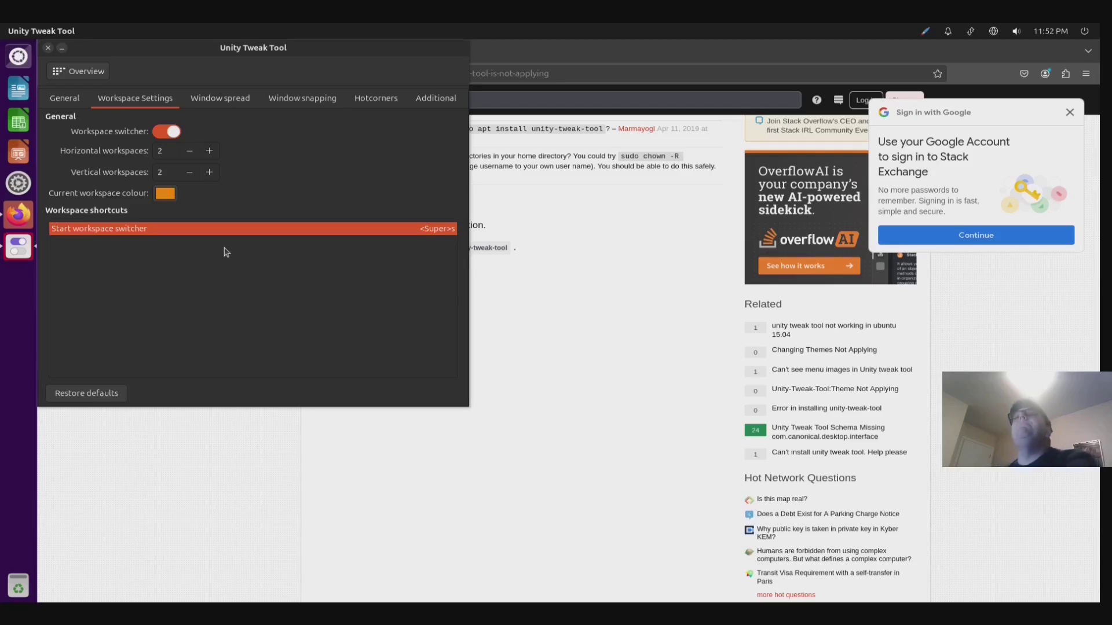
left_click_drag(258, 46, 305, 70)
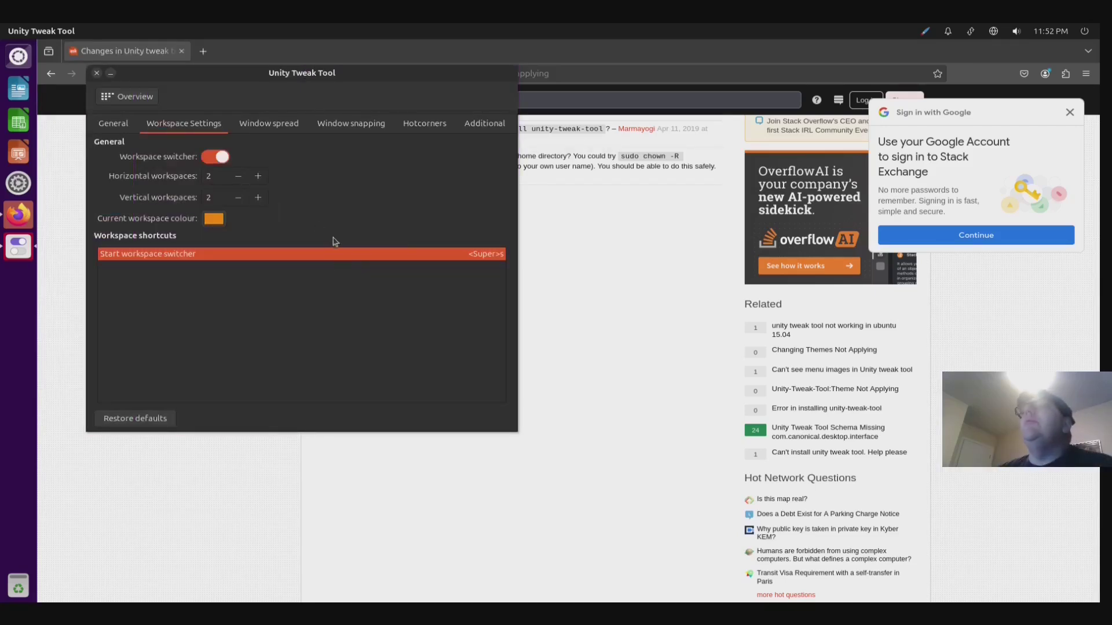
left_click(526, 172)
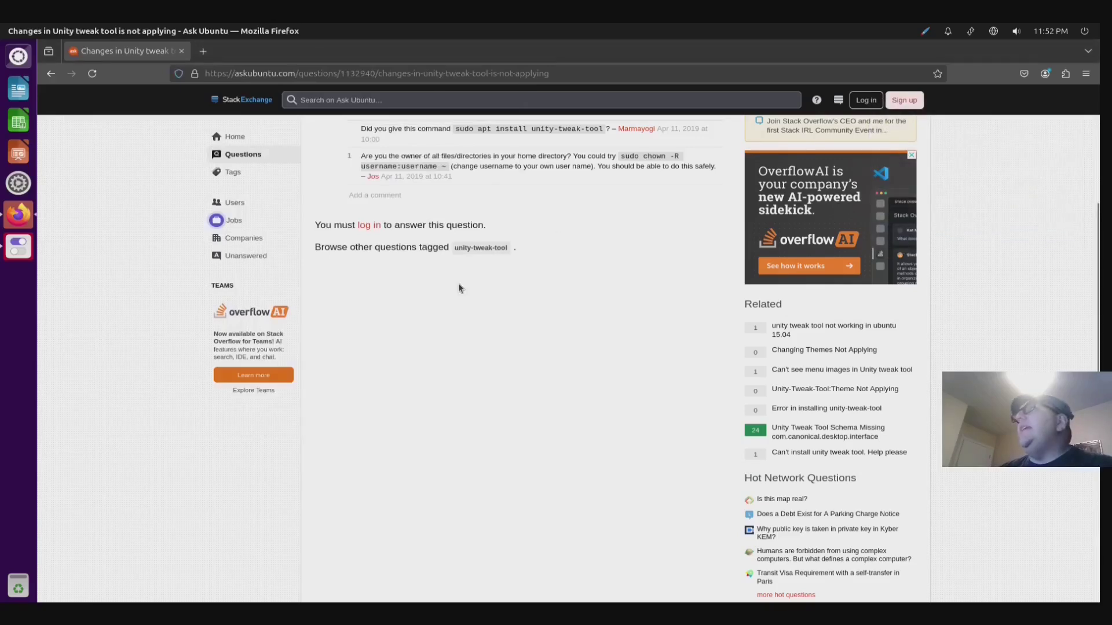
- Scroll through the Google results for 'apply settings unity tweak tool'
scroll(459, 285, "up", 5)
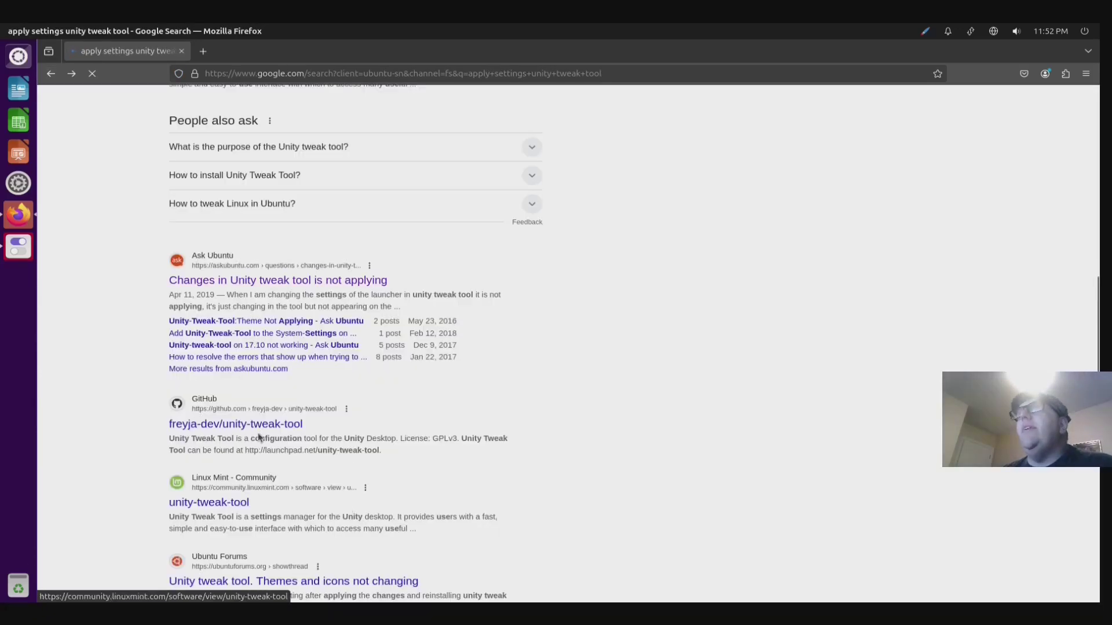
scroll(270, 391, "down", 3)
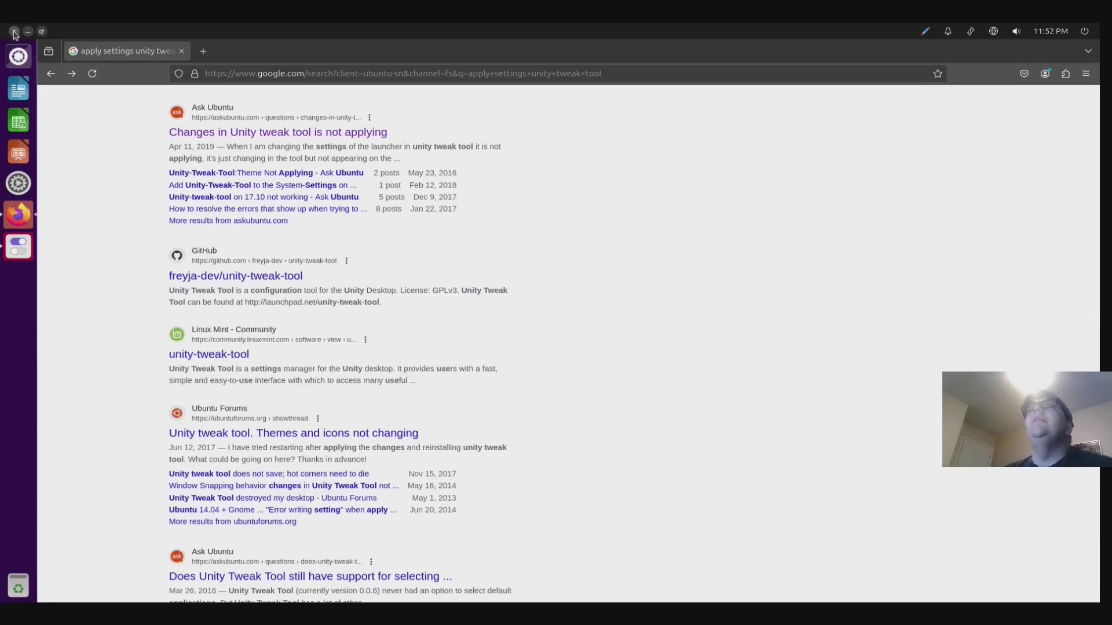
- Close Firefox, view Unity Tweak Tool's Switcher settings, Alt+Tab away, then bring the tool back
left_click(14, 31)
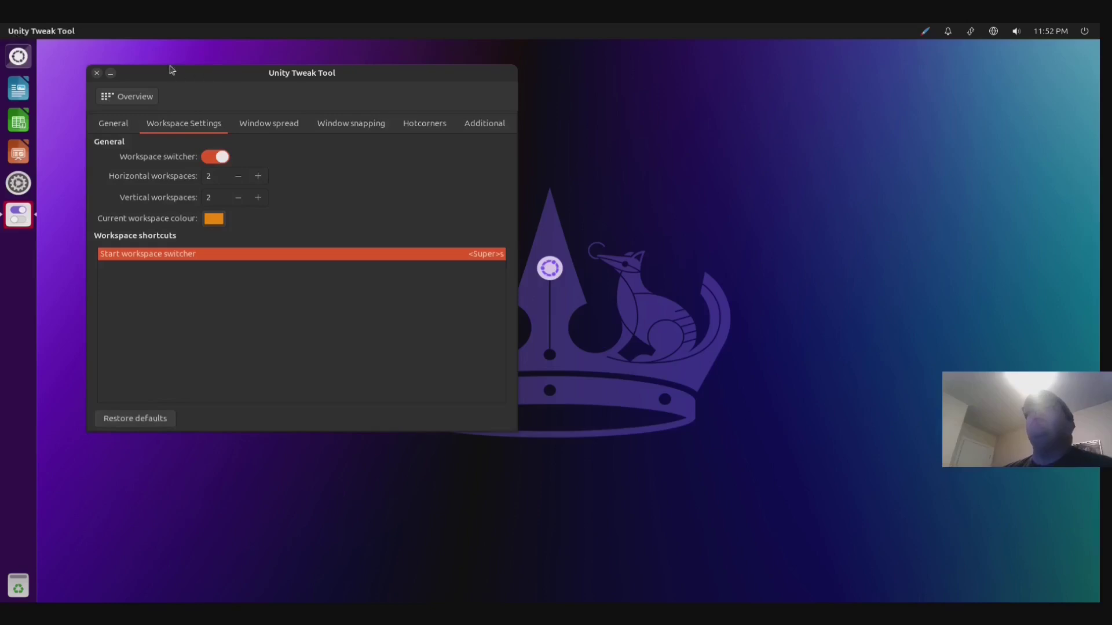
left_click(61, 31)
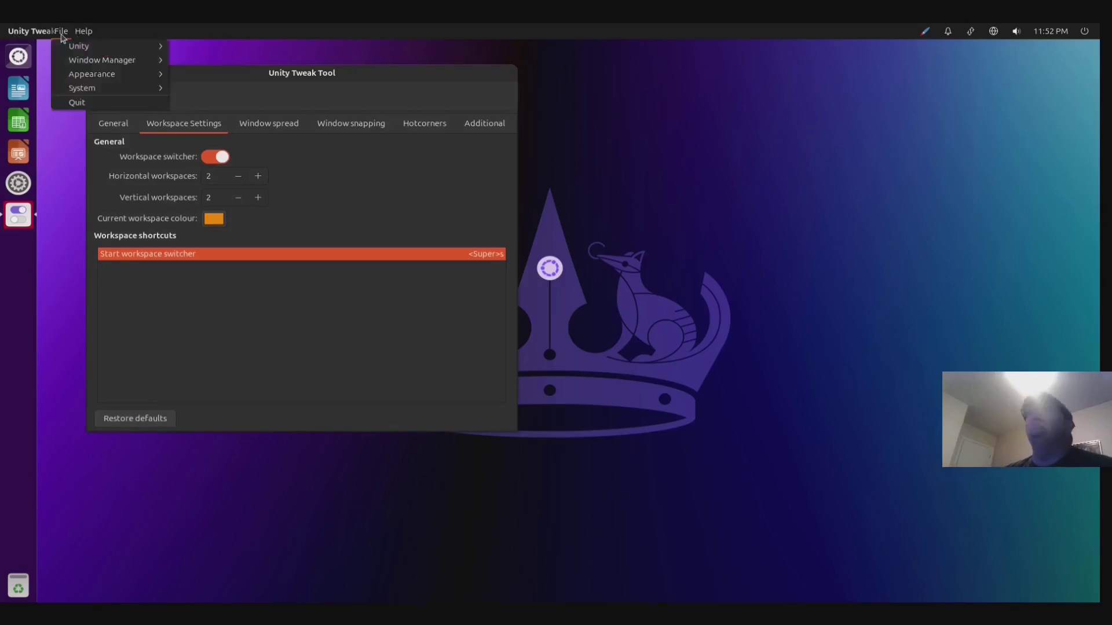
left_click(201, 88)
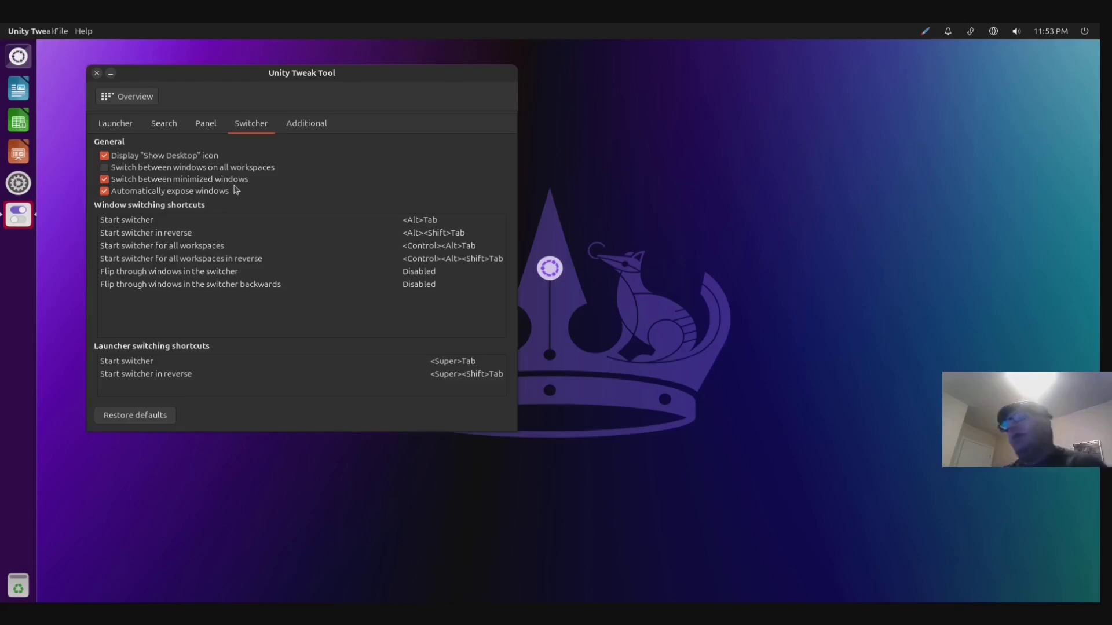
key("alt+Tab")
key("alt+Tab")
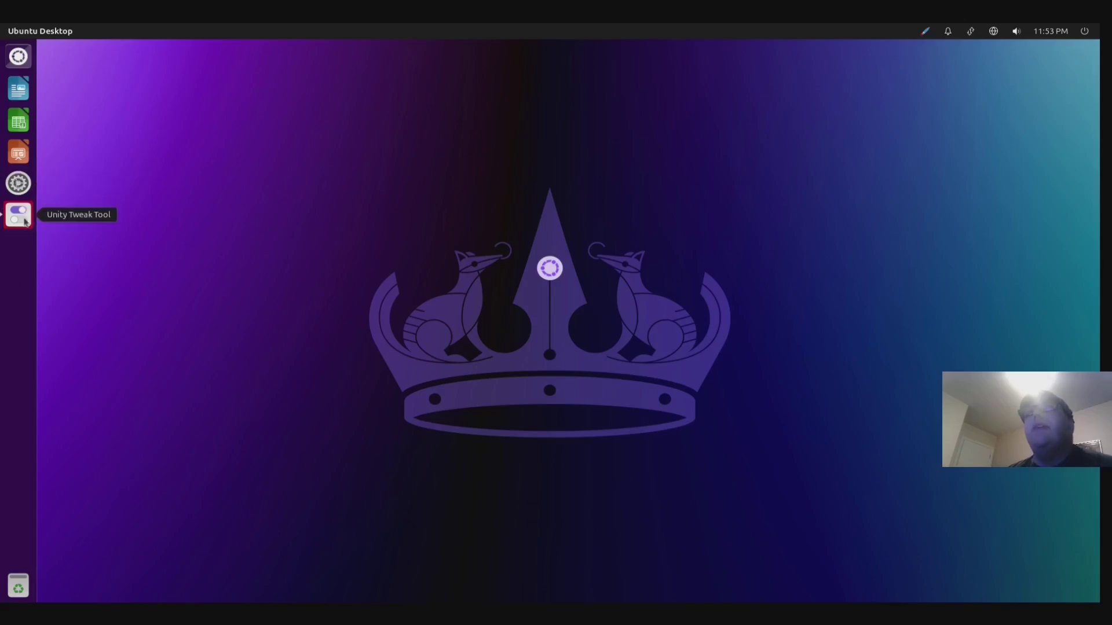
left_click(18, 215)
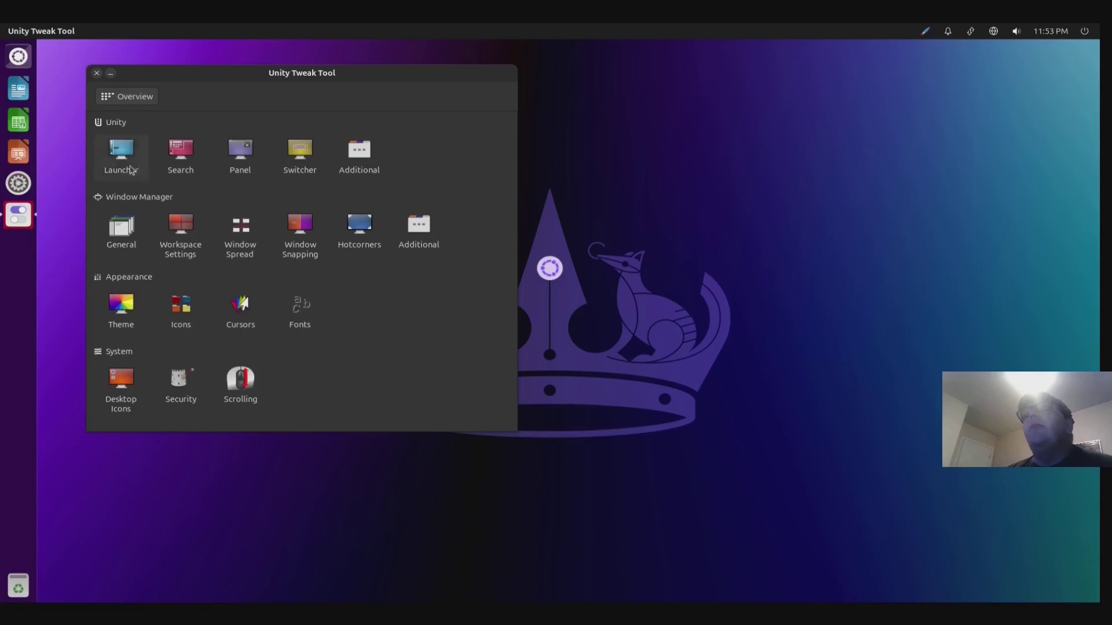
- Review Unity Tweak Tool's Workspace and Hotcorners settings, return to Overview, and close the tool
left_click(181, 234)
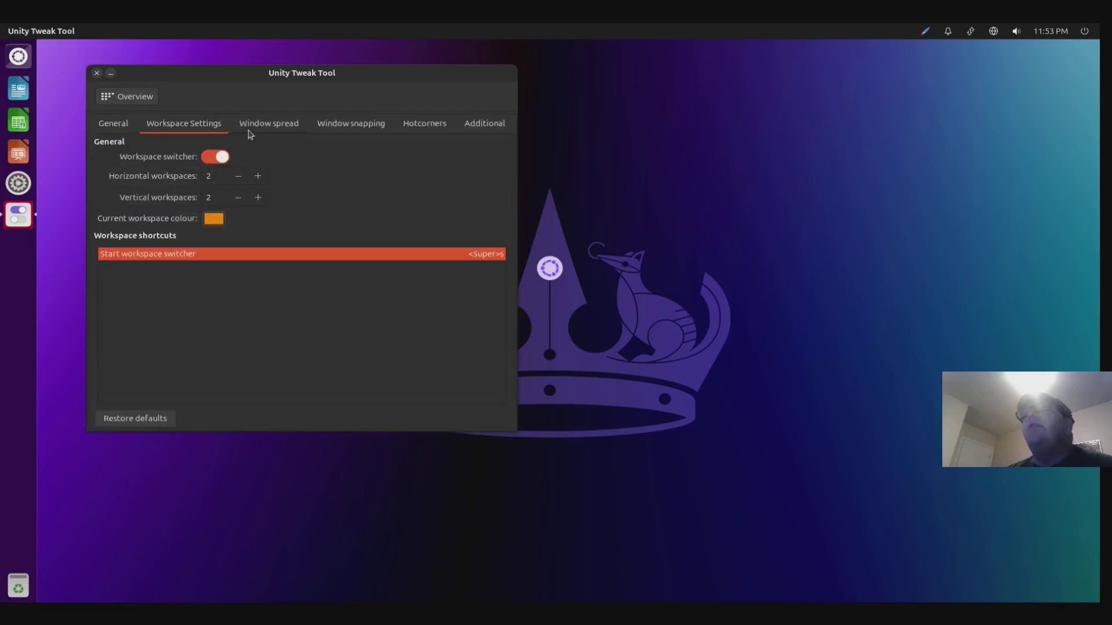
left_click(414, 130)
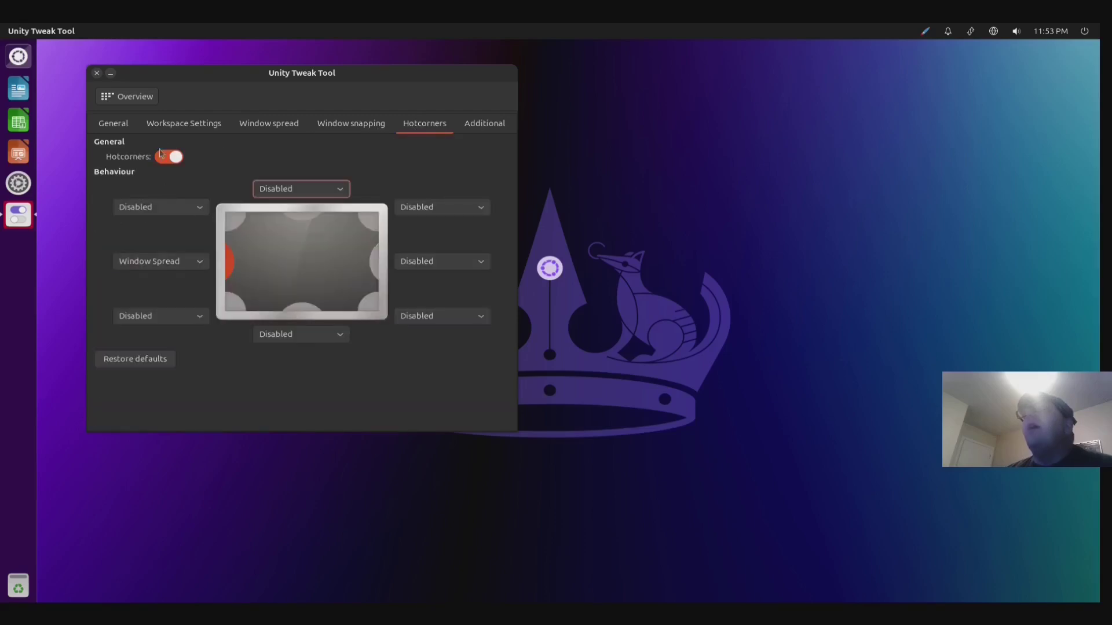
left_click(106, 98)
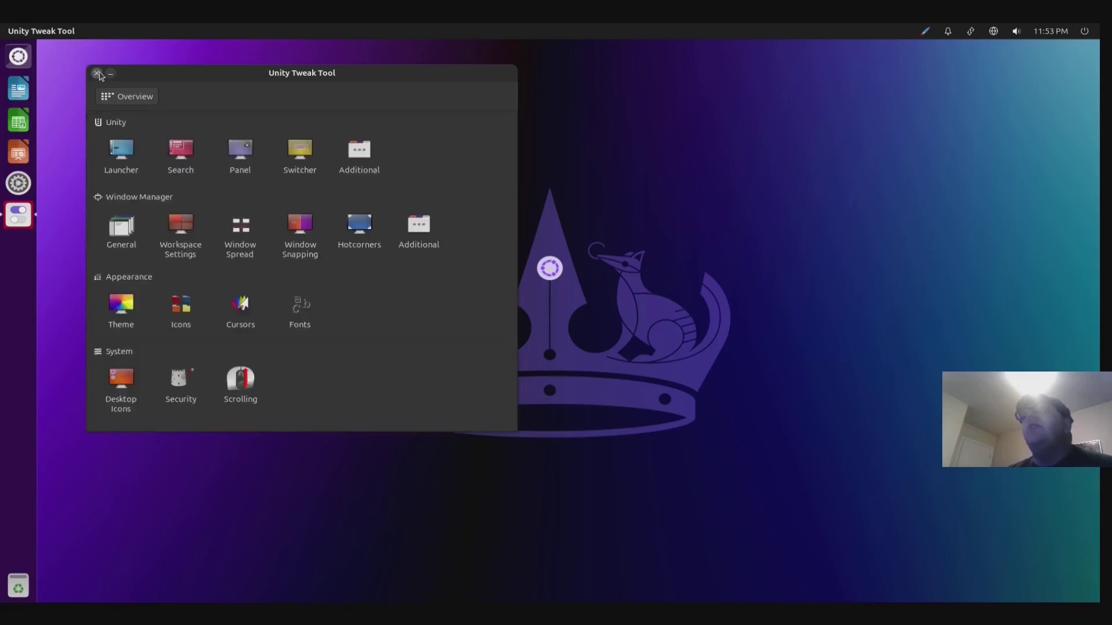
left_click(97, 74)
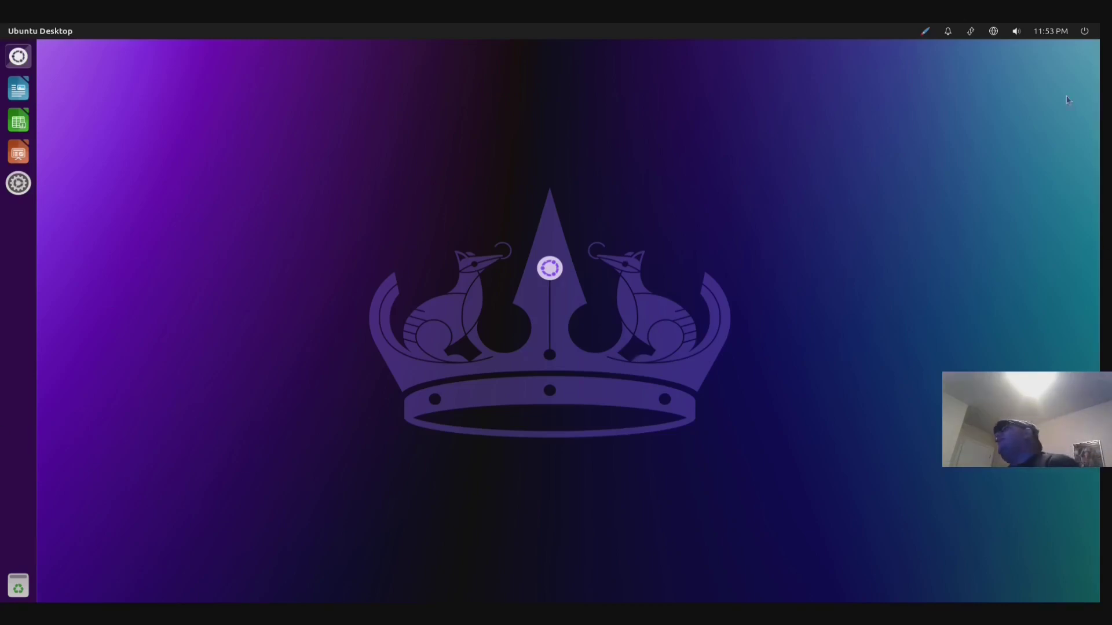
- Check the network menu, set the accent colour to Prussian Green, and open the Dash
left_click(994, 36)
mouse_move(970, 34)
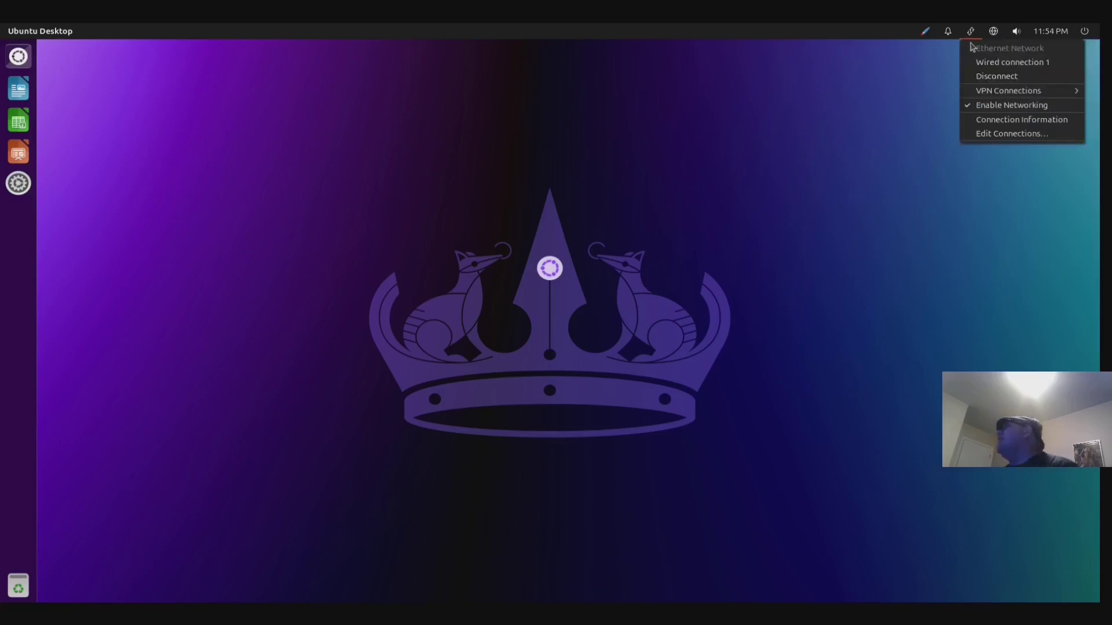
mouse_move(926, 33)
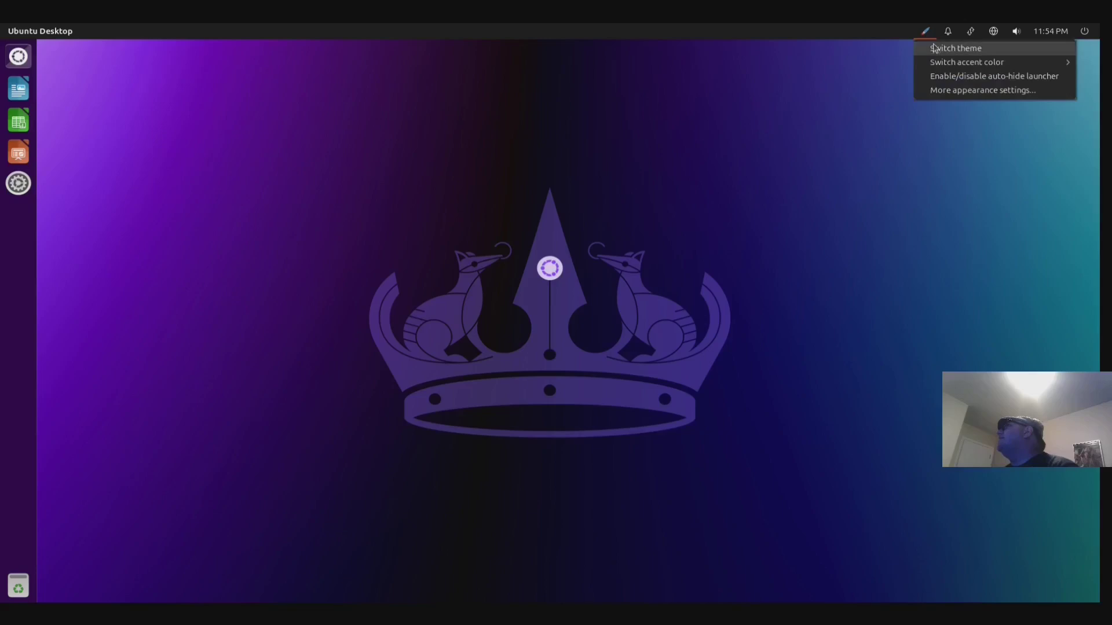
mouse_move(943, 63)
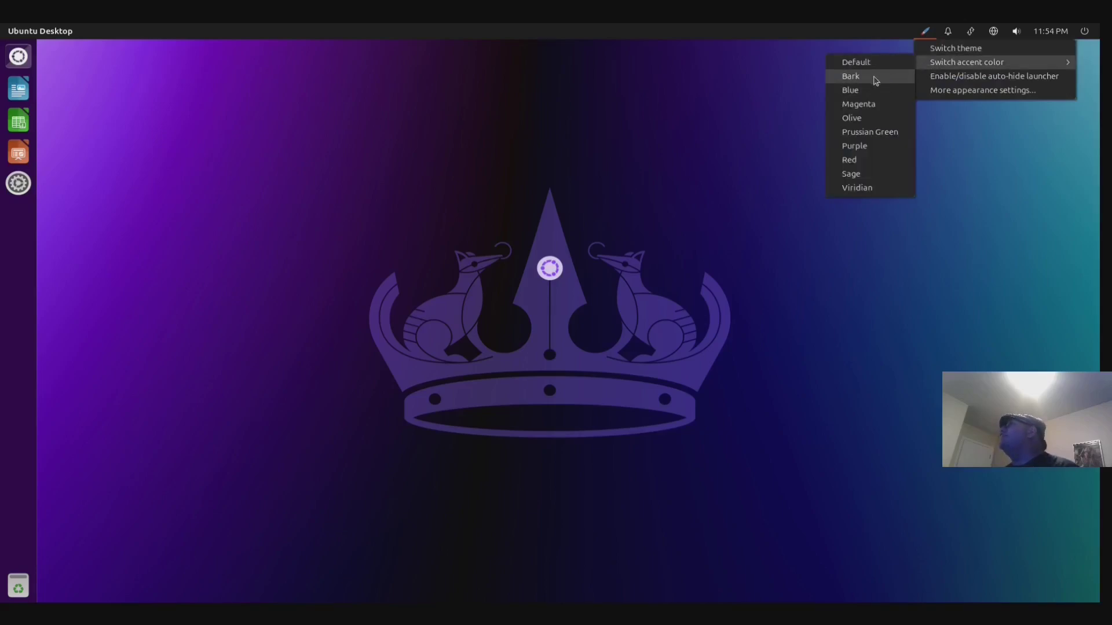
left_click(846, 134)
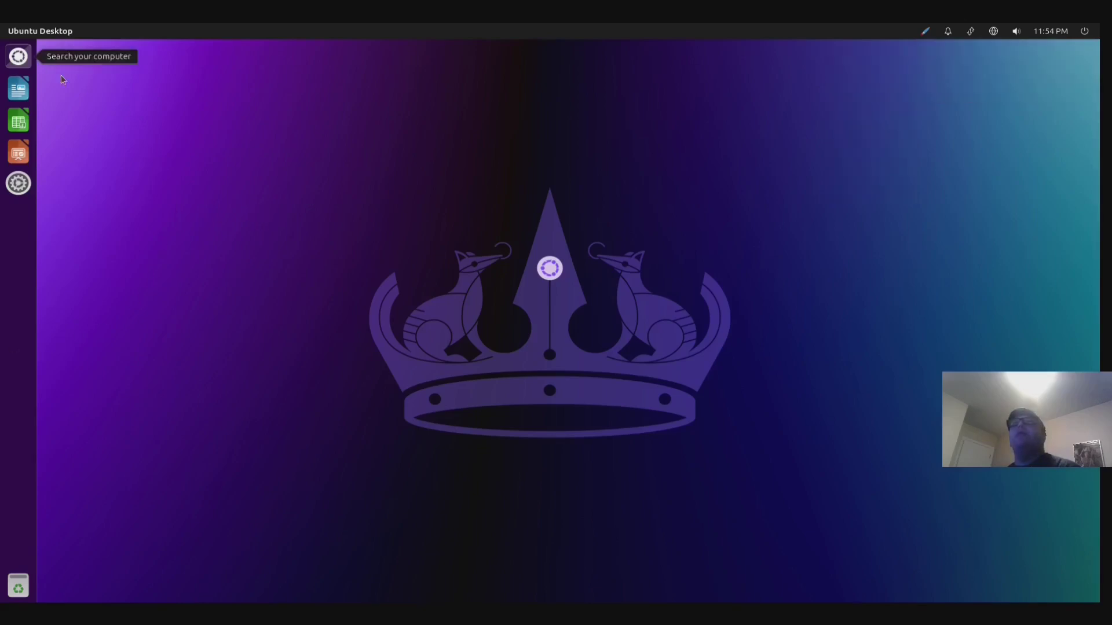
left_click(18, 56)
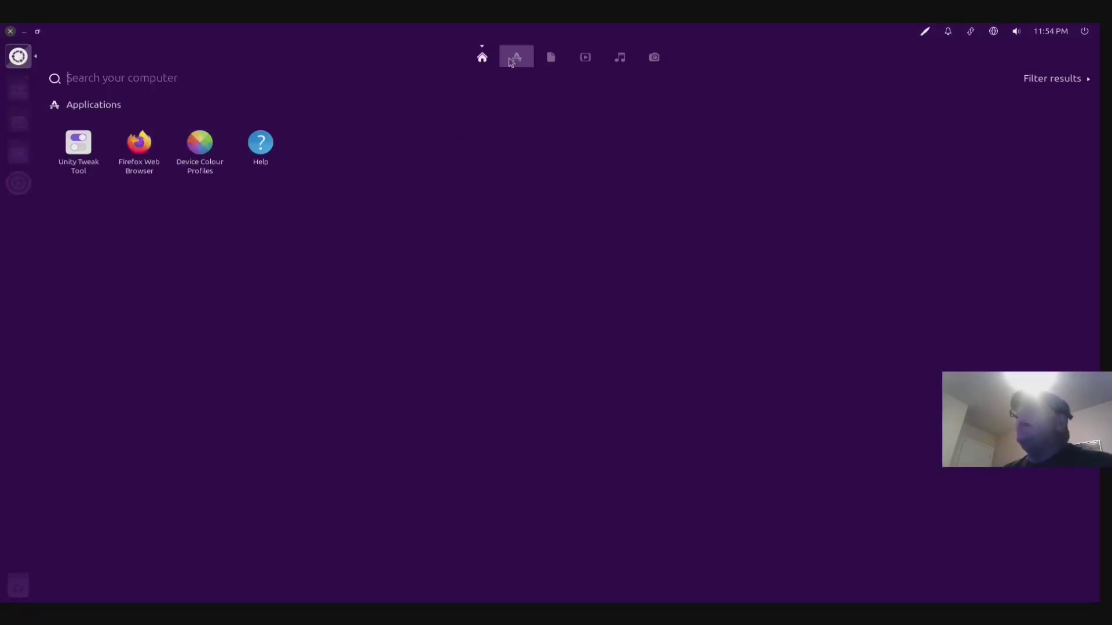
- Show the Dash's Applications lens and scroll through the installed apps list
left_click(511, 62)
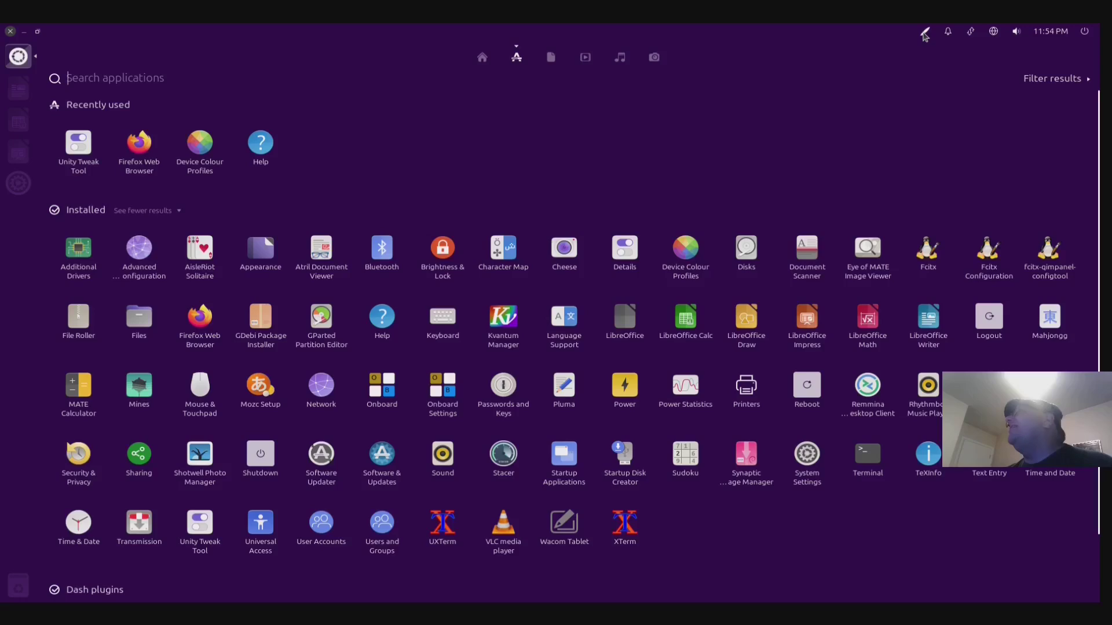
scroll(192, 561, "down", 1)
scroll(458, 377, "up", 1)
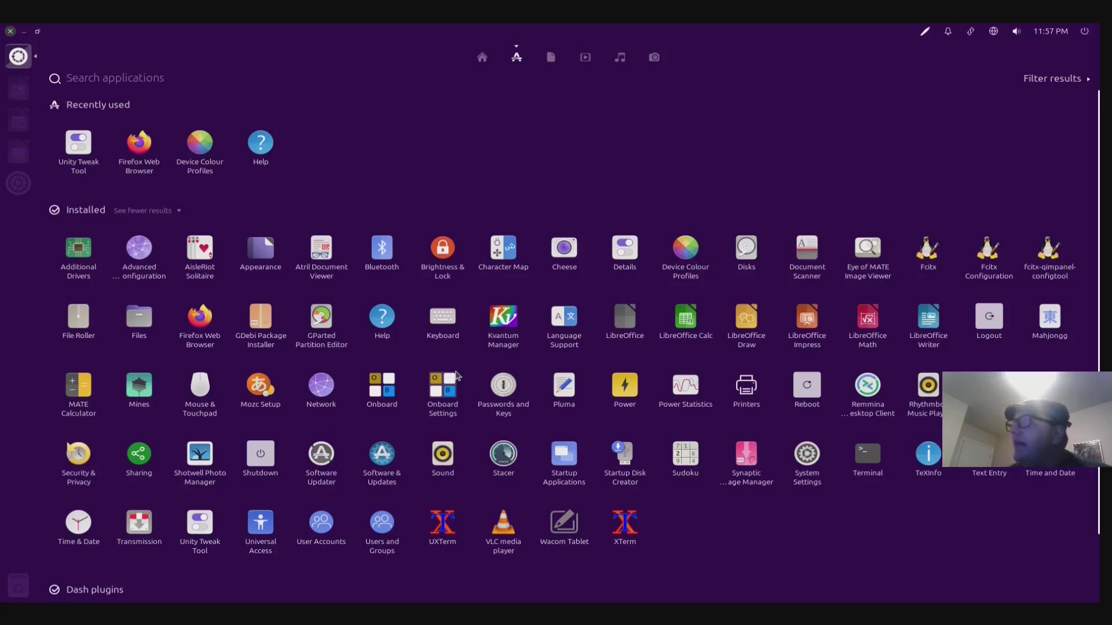
scroll(699, 258, "down", 1)
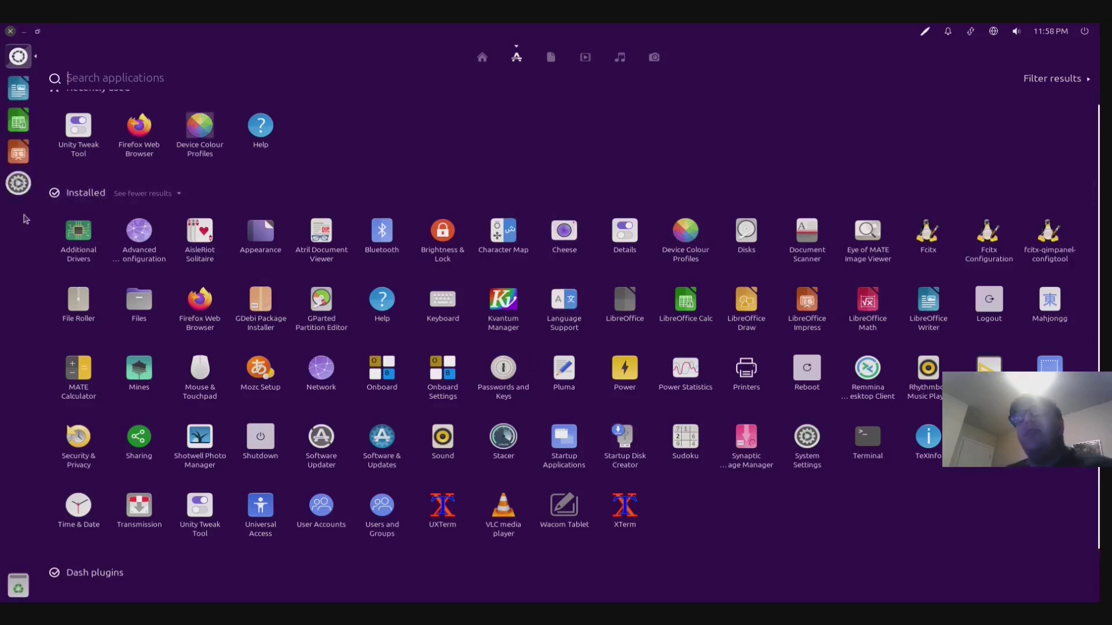
- Open System Settings from the launcher
left_click(18, 184)
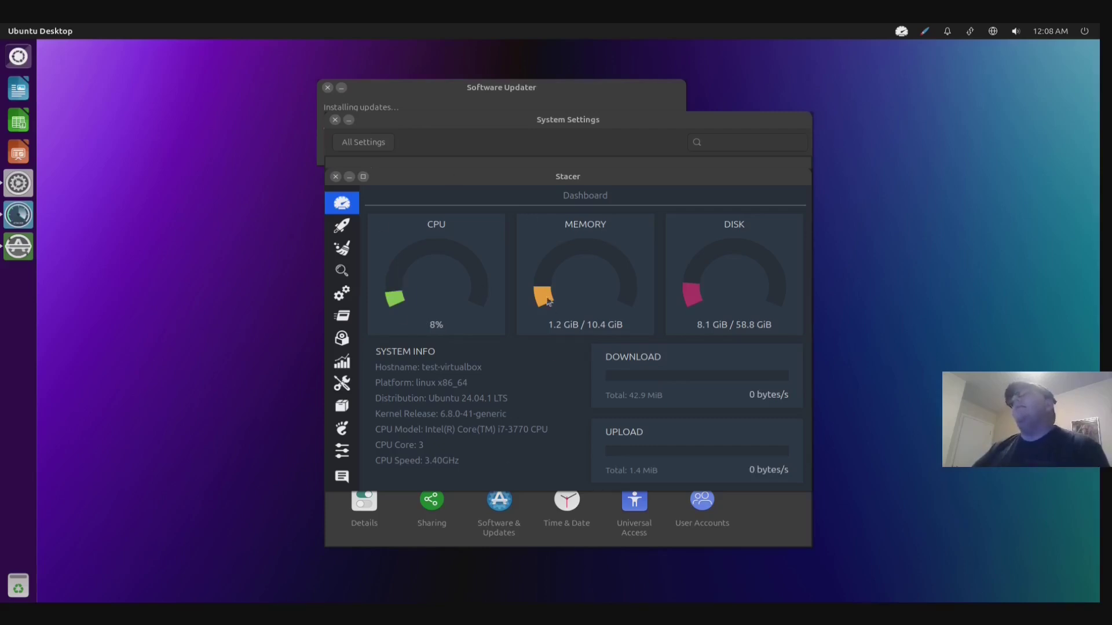
- Launch Stacer from the Dash, close it to the system tray, and raise System Settings
left_click(24, 58)
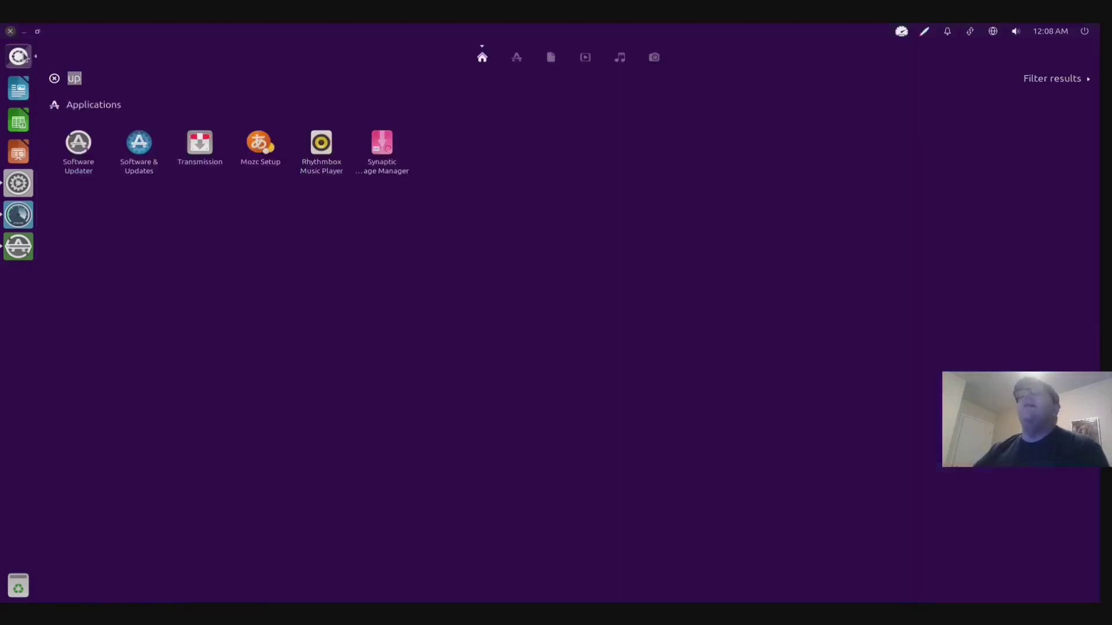
left_click(516, 56)
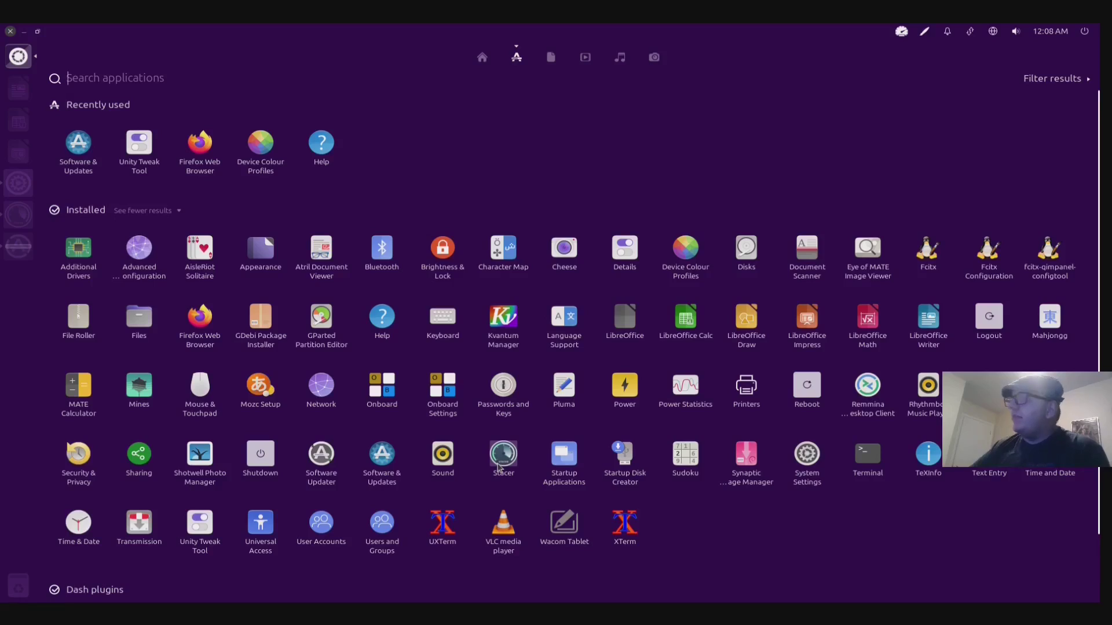
left_click(500, 464)
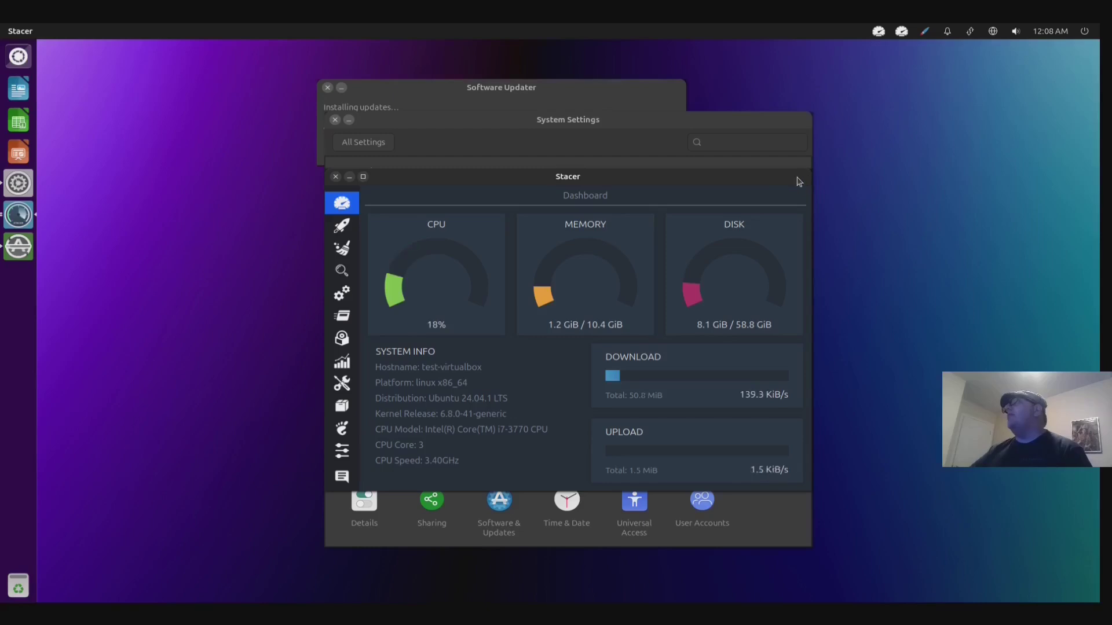
left_click(336, 177)
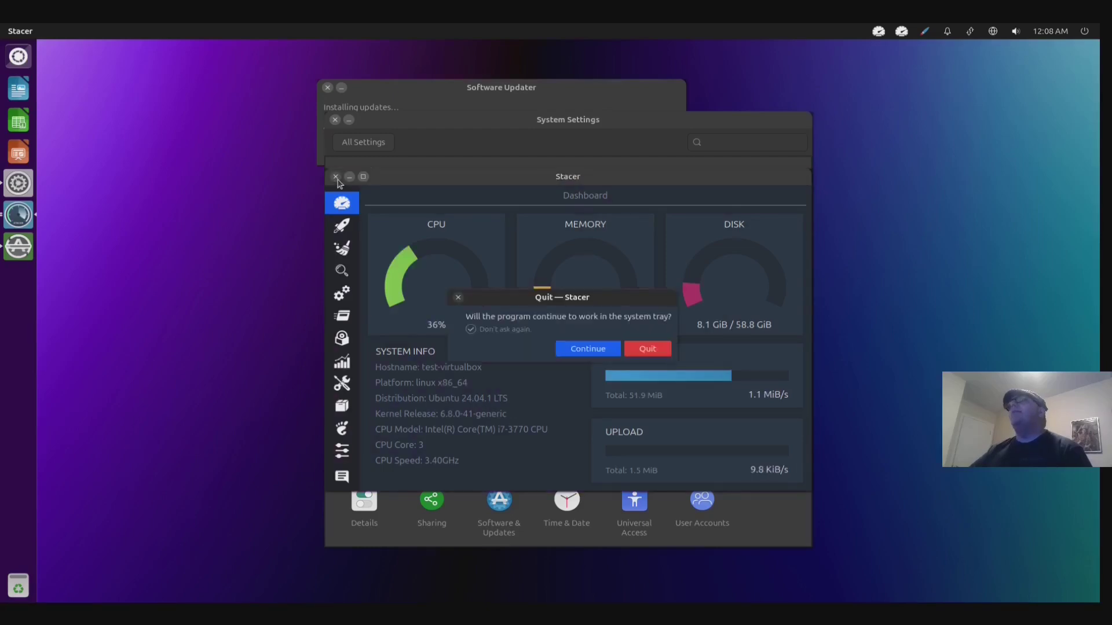
left_click(586, 350)
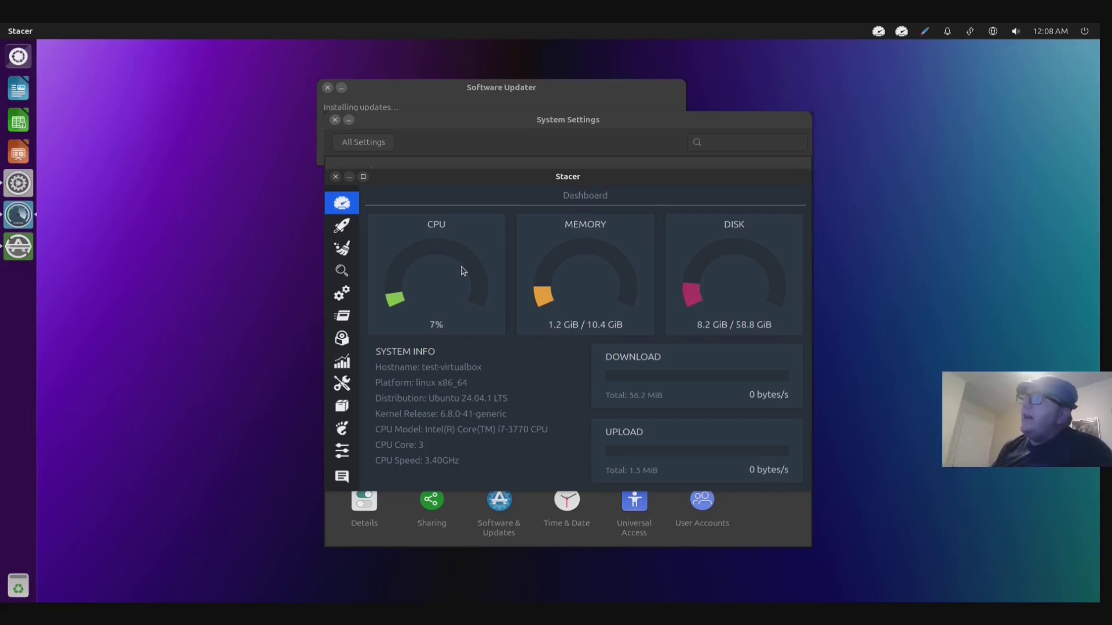
left_click(509, 118)
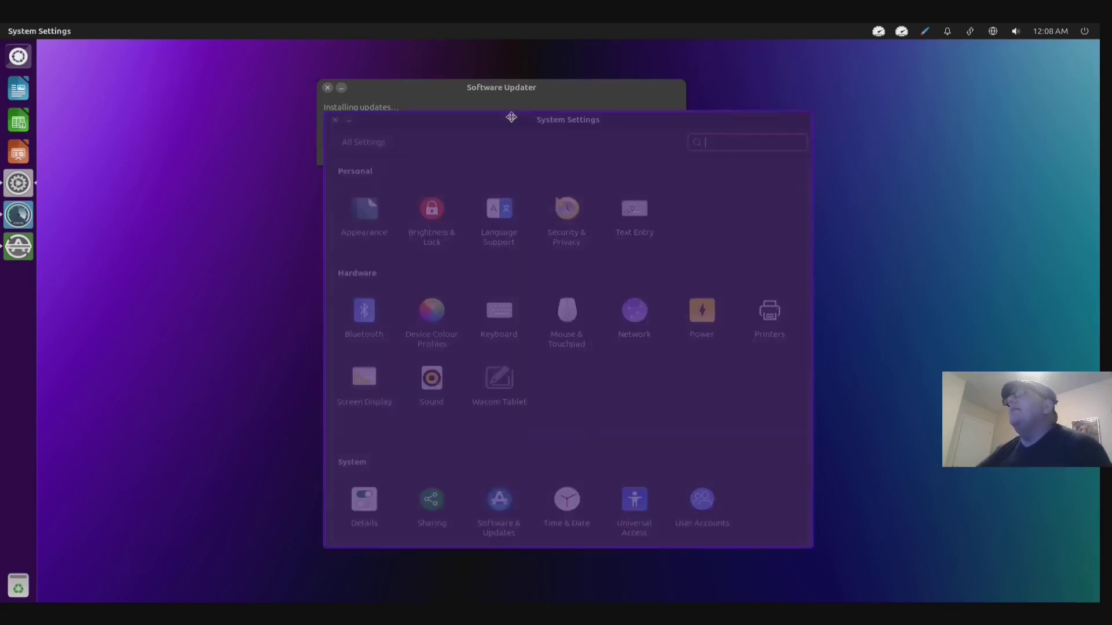
- Raise Software Updater and expand Details to show downloaded packages like openssl and vim-common
left_click(492, 86)
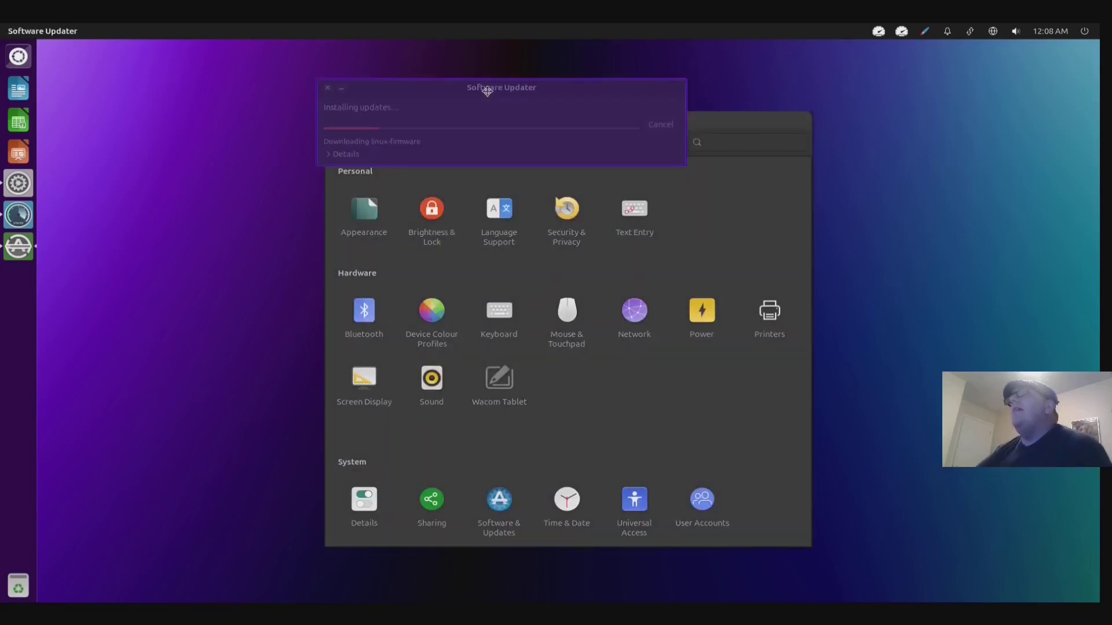
left_click(334, 156)
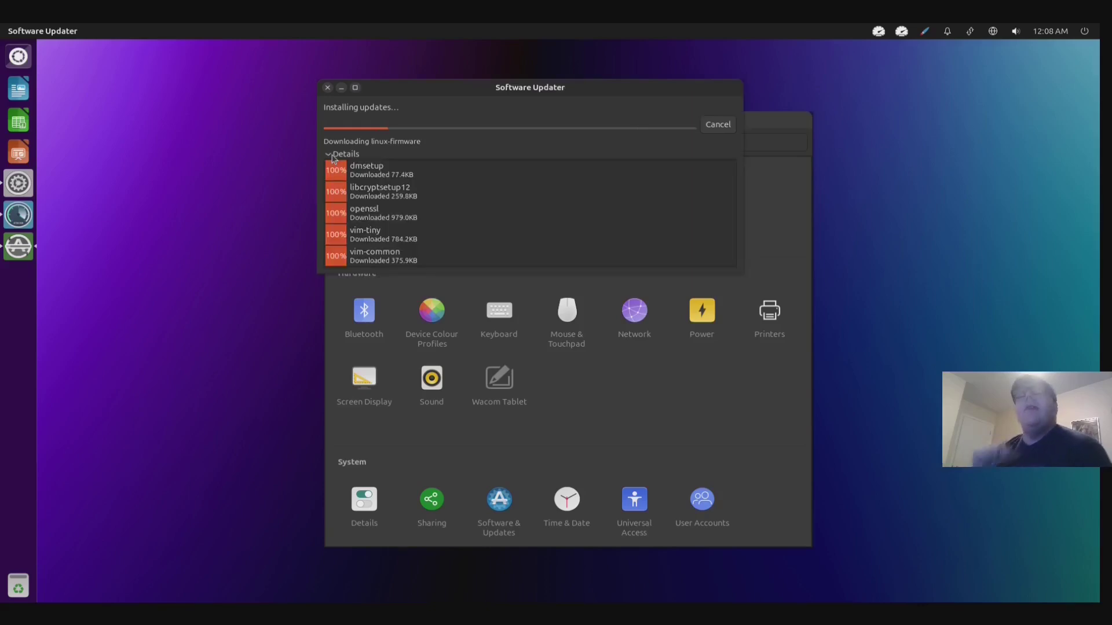